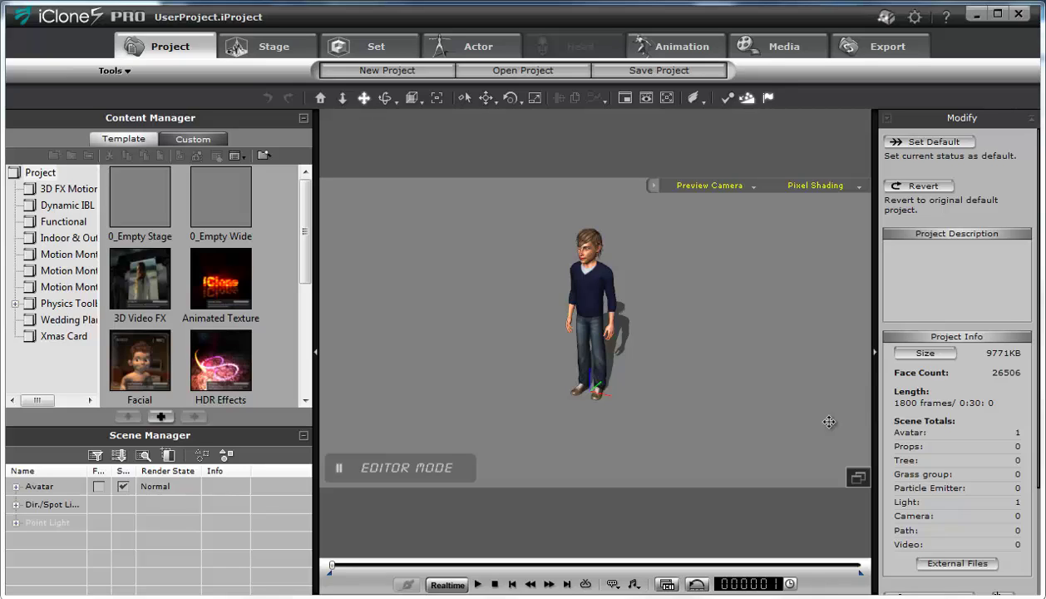
Import the man_voice audio file as the boy avatar's facial animation voice.
{"action": "left_click", "coordinate": [586, 290]}
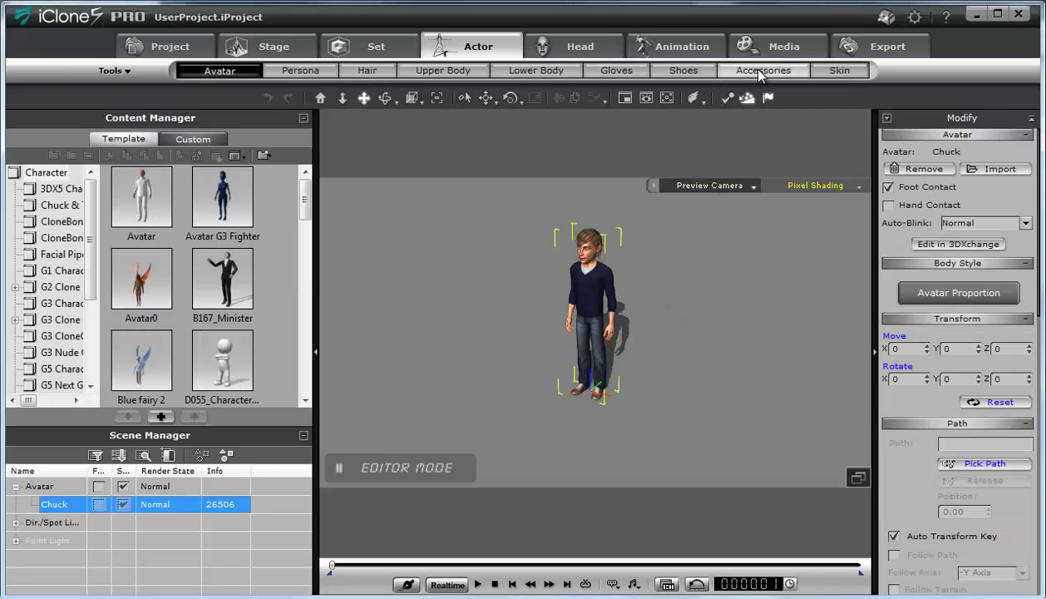
{"action": "left_click", "coordinate": [716, 46]}
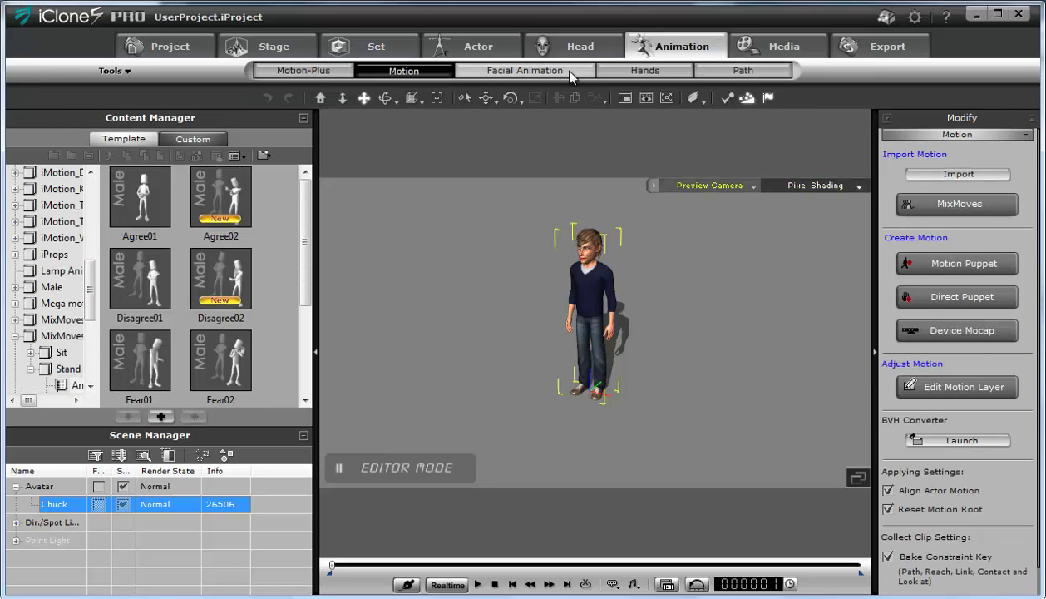
{"action": "left_click", "coordinate": [570, 73]}
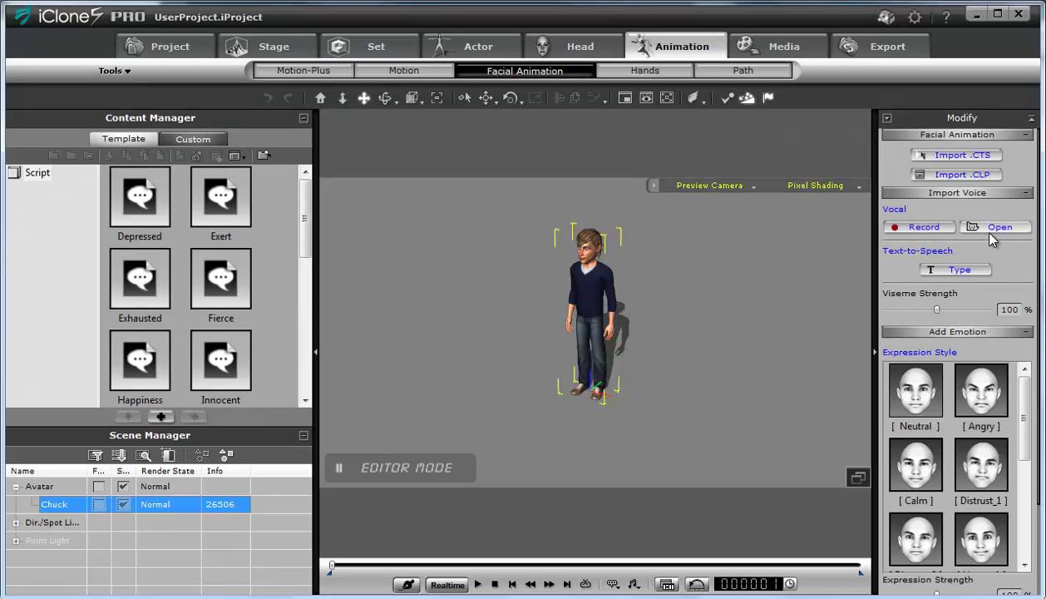
{"action": "left_click", "coordinate": [985, 226]}
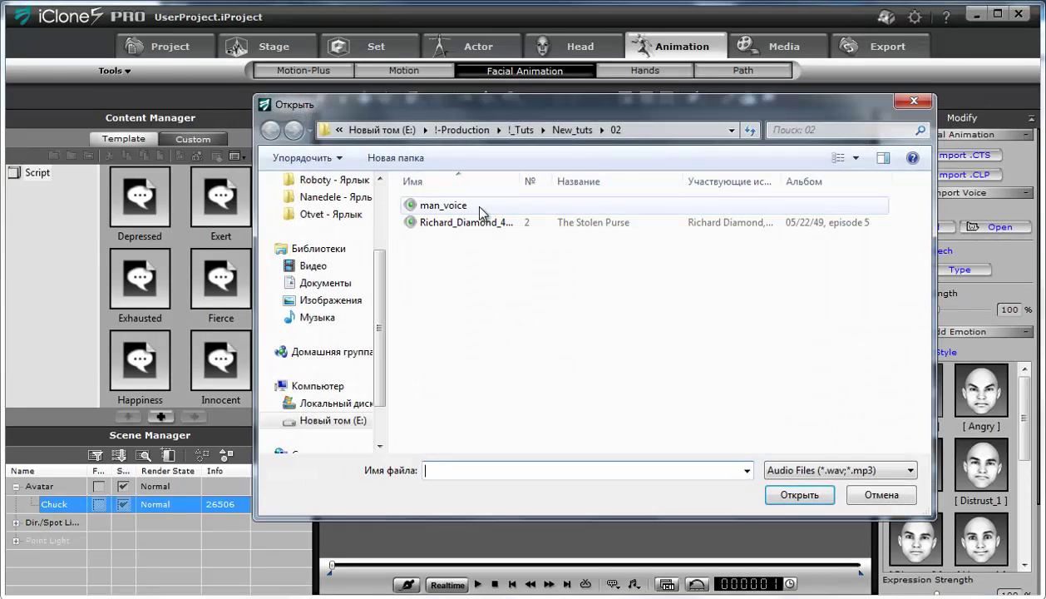
{"action": "double_click", "coordinate": [480, 208]}
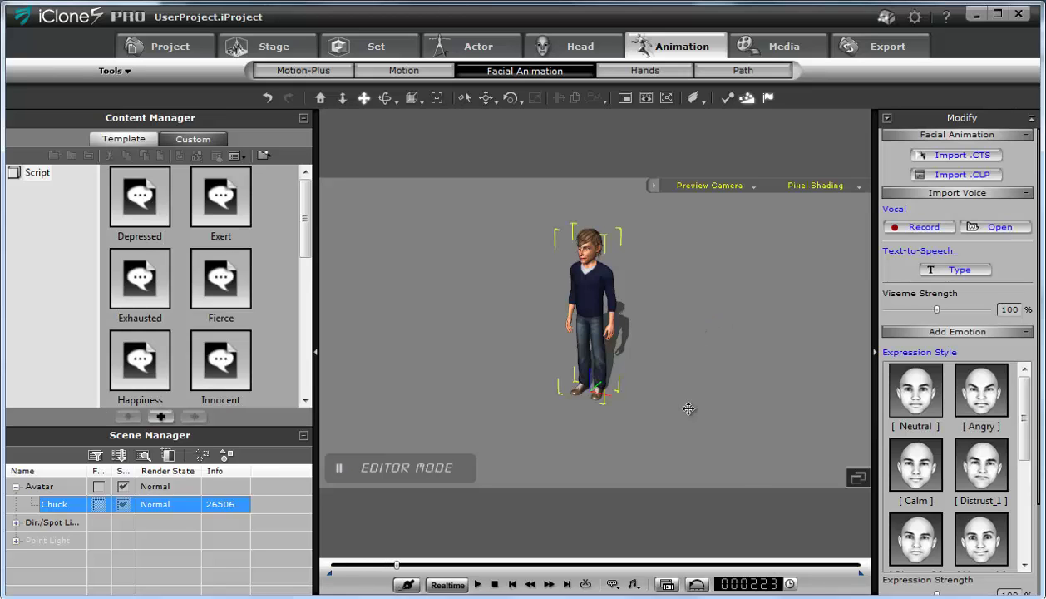
Set the project's animation length to 230 frames and play it back from frame 1.
{"action": "left_click", "coordinate": [789, 583]}
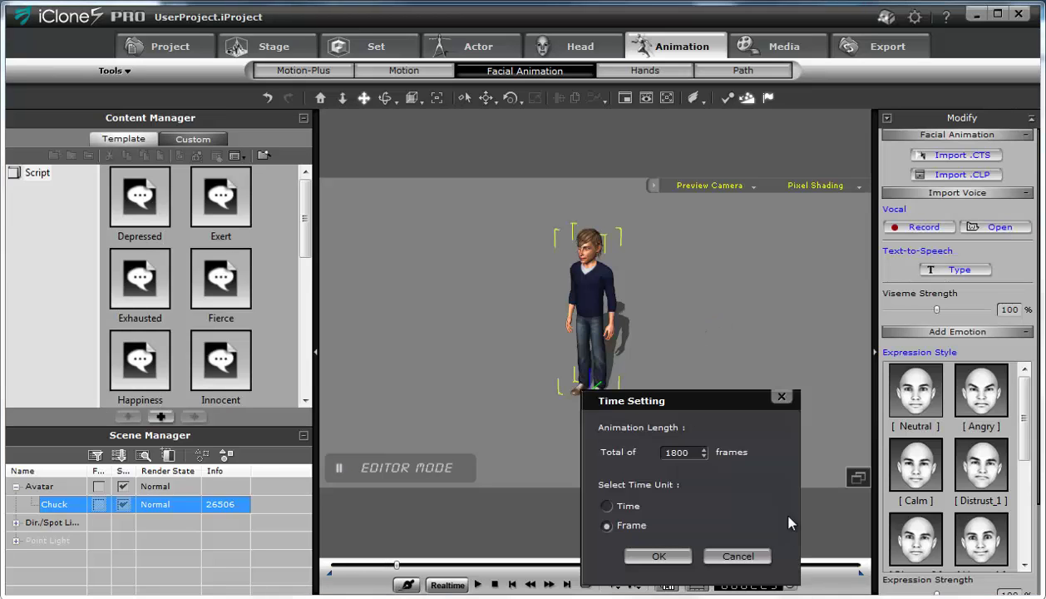
{"action": "left_click_drag", "start_coordinate": [697, 452], "coordinate": [651, 456]}
{"action": "type", "text": "230"}
{"action": "left_click", "coordinate": [658, 555]}
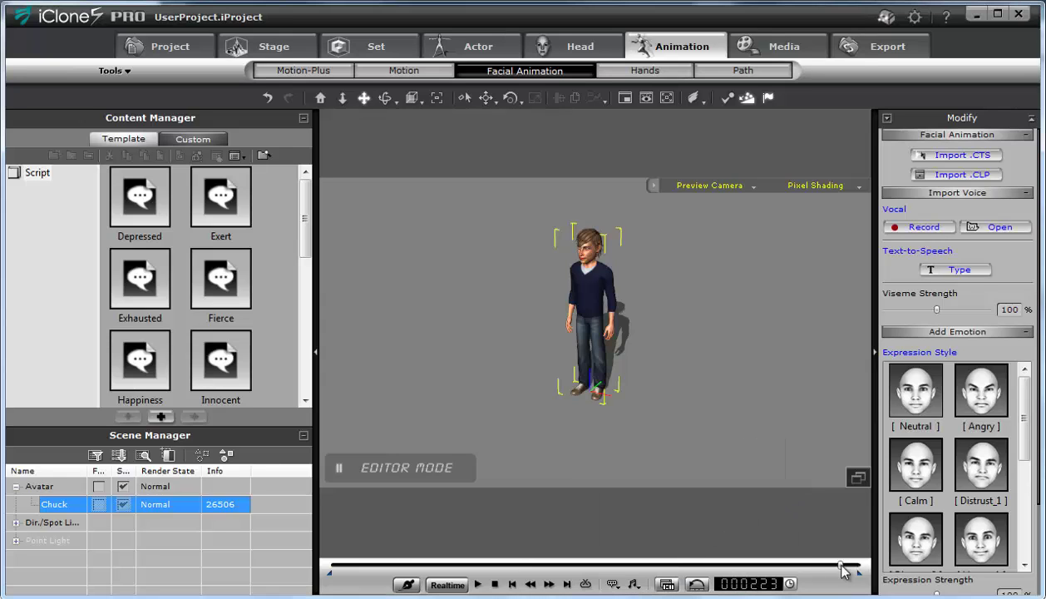
{"action": "left_click_drag", "start_coordinate": [842, 569], "coordinate": [332, 564]}
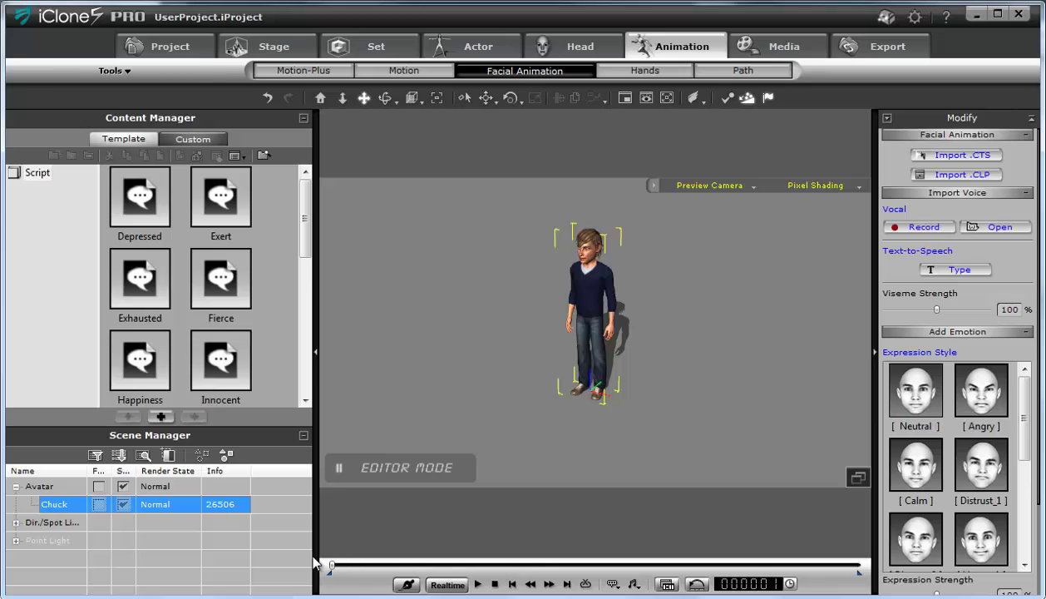
{"action": "left_click", "coordinate": [478, 583]}
Try the Sad template motion on the avatar, return to the first frame and undo the motion.
{"action": "left_click", "coordinate": [417, 73]}
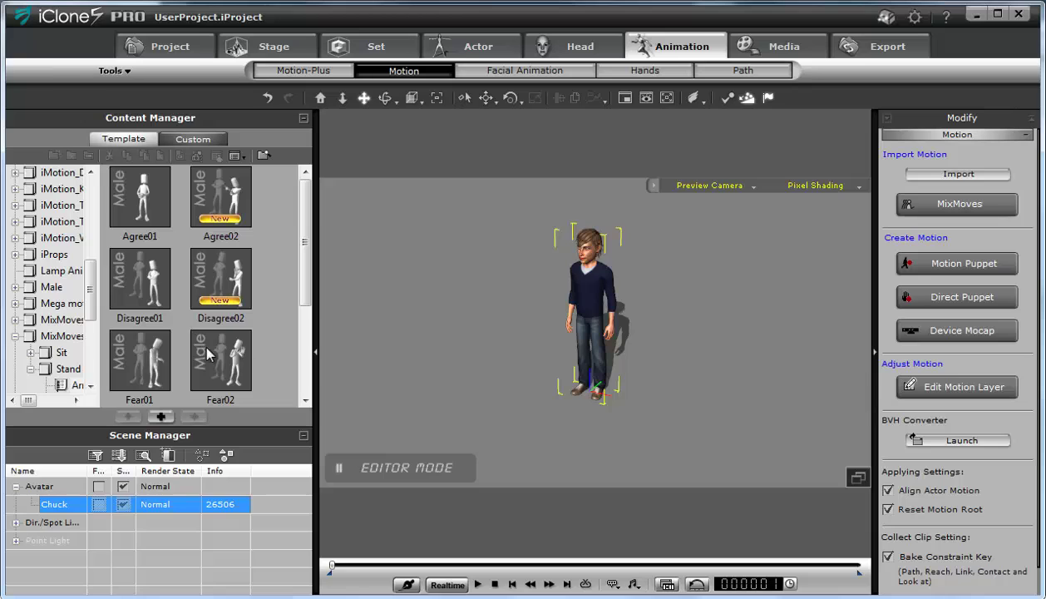
{"action": "scroll", "coordinate": [296, 391], "scroll_direction": "down", "scroll_amount": 3}
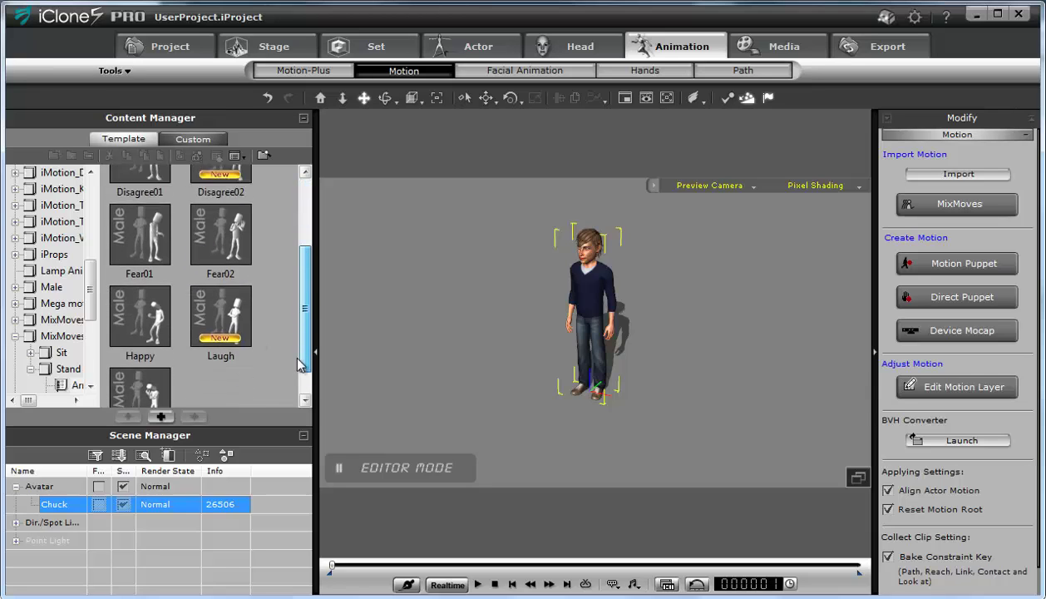
{"action": "scroll", "coordinate": [297, 389], "scroll_direction": "up", "scroll_amount": 1}
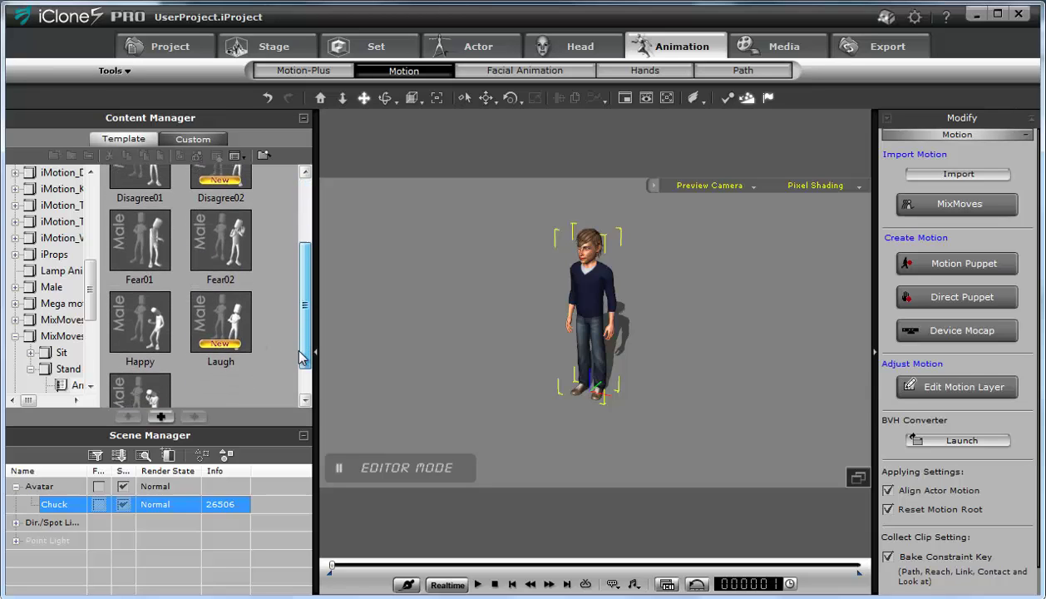
{"action": "scroll", "coordinate": [298, 388], "scroll_direction": "down", "scroll_amount": 1}
{"action": "scroll", "coordinate": [299, 387], "scroll_direction": "up", "scroll_amount": 1}
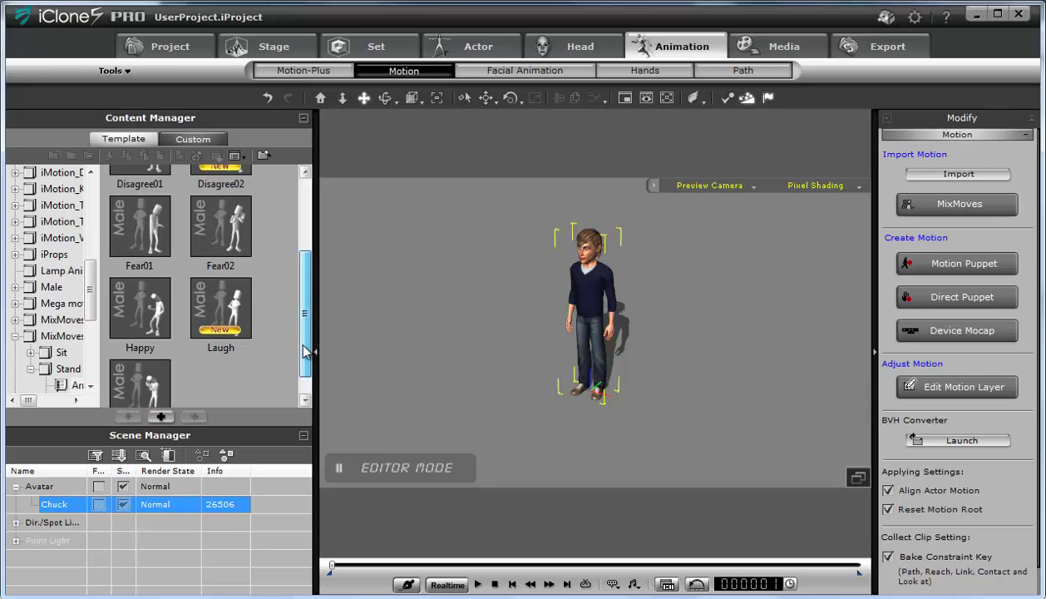
{"action": "scroll", "coordinate": [306, 345], "scroll_direction": "down", "scroll_amount": 1}
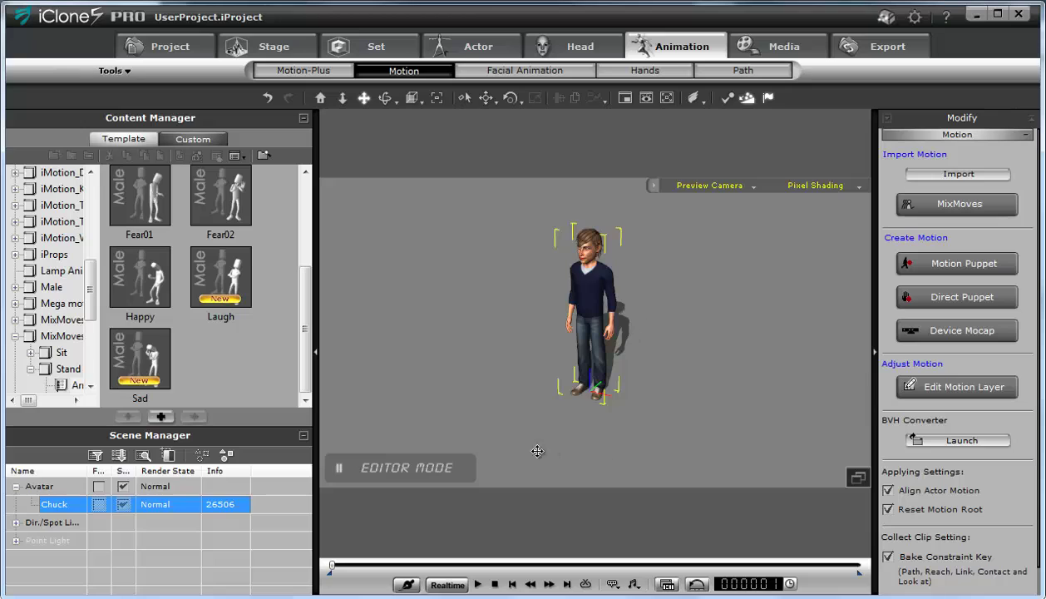
{"action": "double_click", "coordinate": [133, 362]}
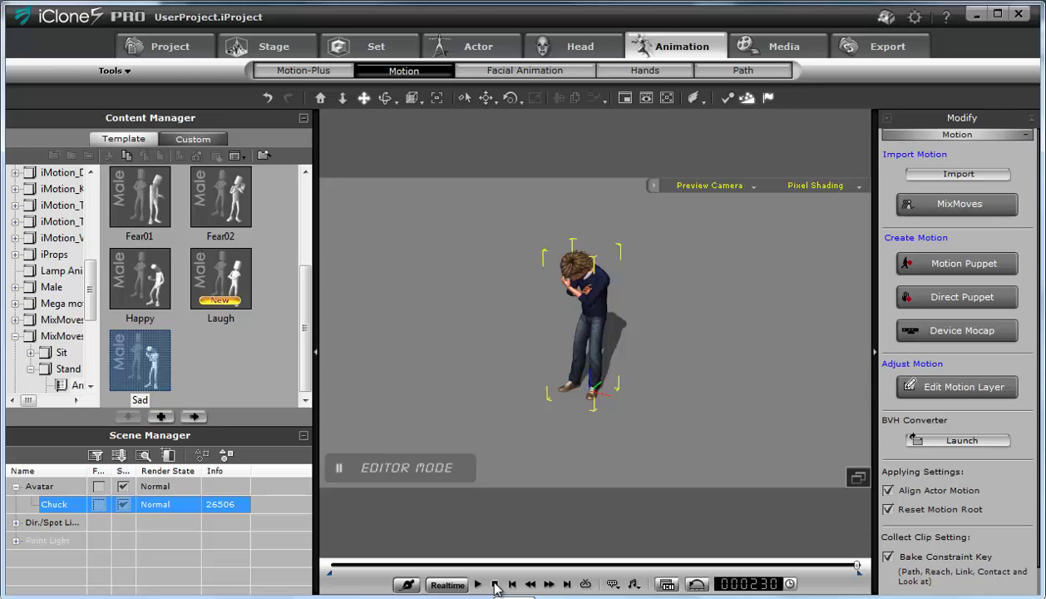
{"action": "left_click", "coordinate": [495, 584]}
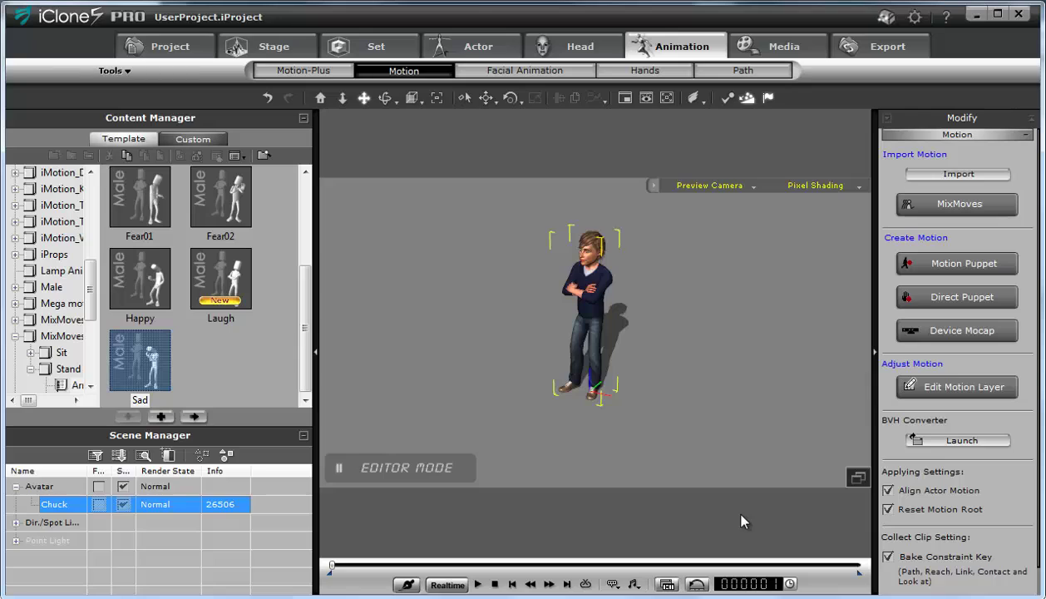
{"action": "key", "text": "ctrl+z"}
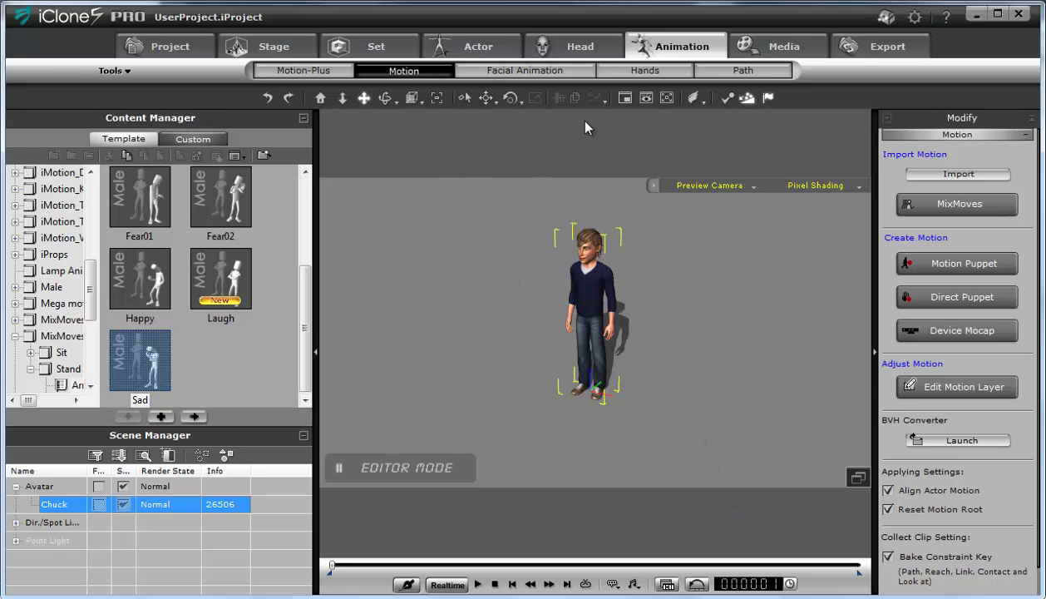
Open the my_poses folder in the custom motion library.
{"action": "left_click", "coordinate": [200, 140]}
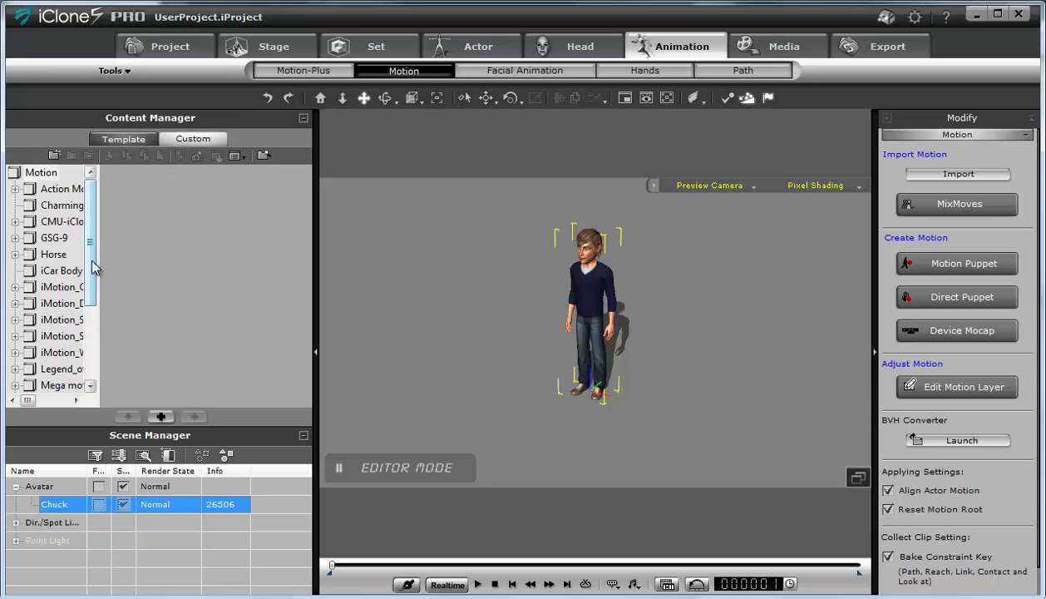
{"action": "left_click_drag", "start_coordinate": [93, 266], "coordinate": [93, 341]}
{"action": "left_click", "coordinate": [61, 272]}
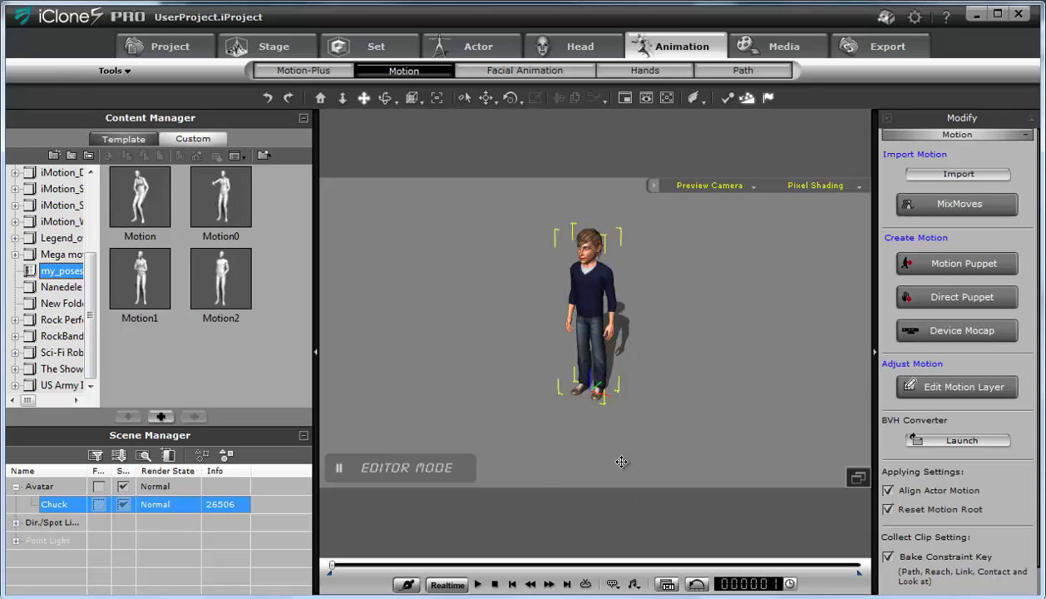
Open the timeline and show the avatar's Motion and Face tracks.
{"action": "left_click", "coordinate": [667, 584]}
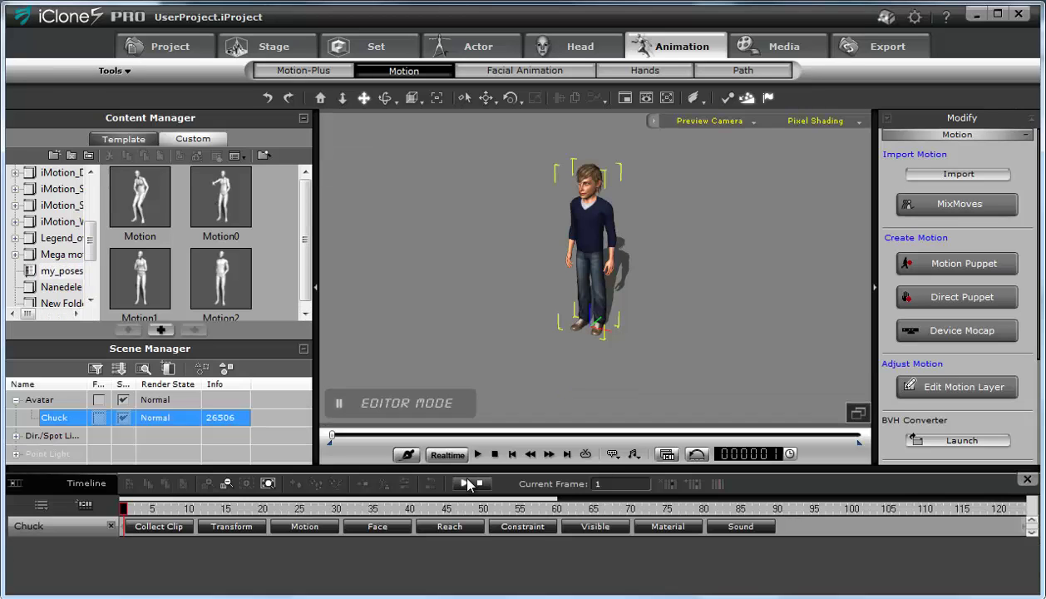
{"action": "left_click", "coordinate": [306, 527]}
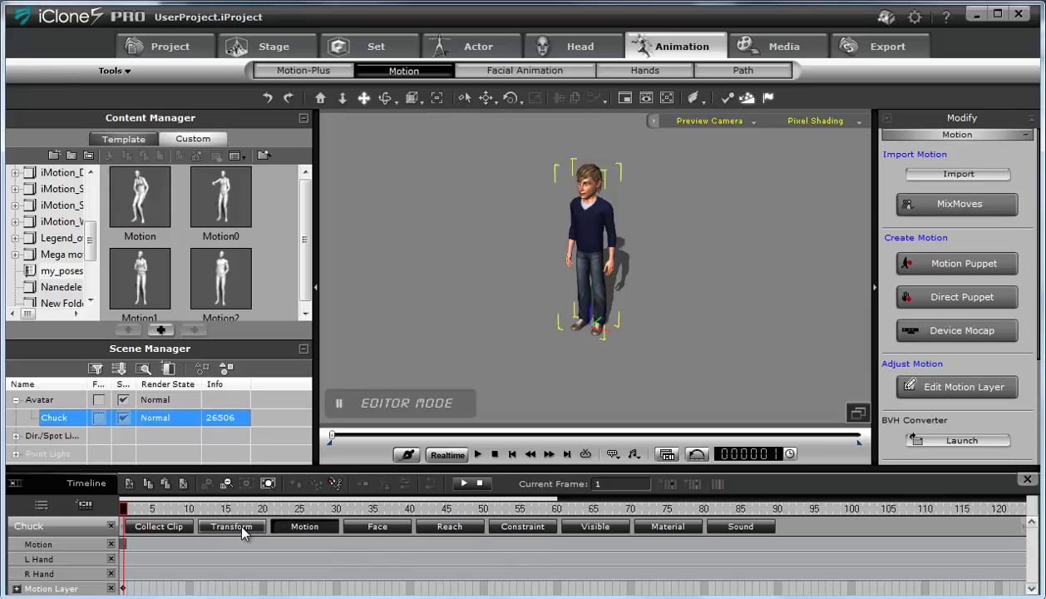
{"action": "left_click", "coordinate": [389, 528]}
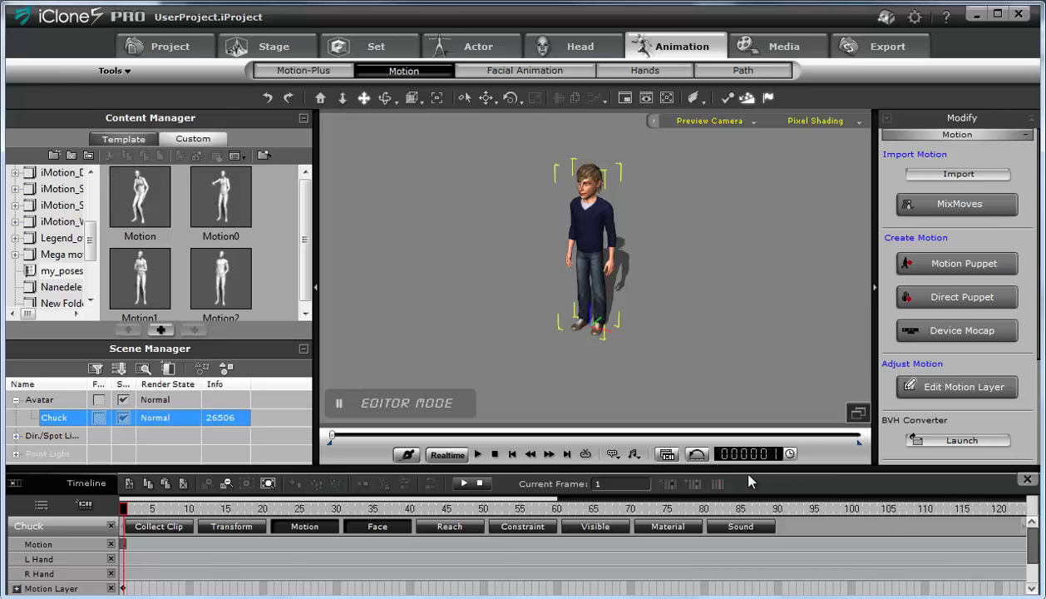
Expand the Viseme track to show the voice waveform and lip keys, and fit the whole project length in the timeline.
{"action": "left_click_drag", "start_coordinate": [753, 467], "coordinate": [751, 426]}
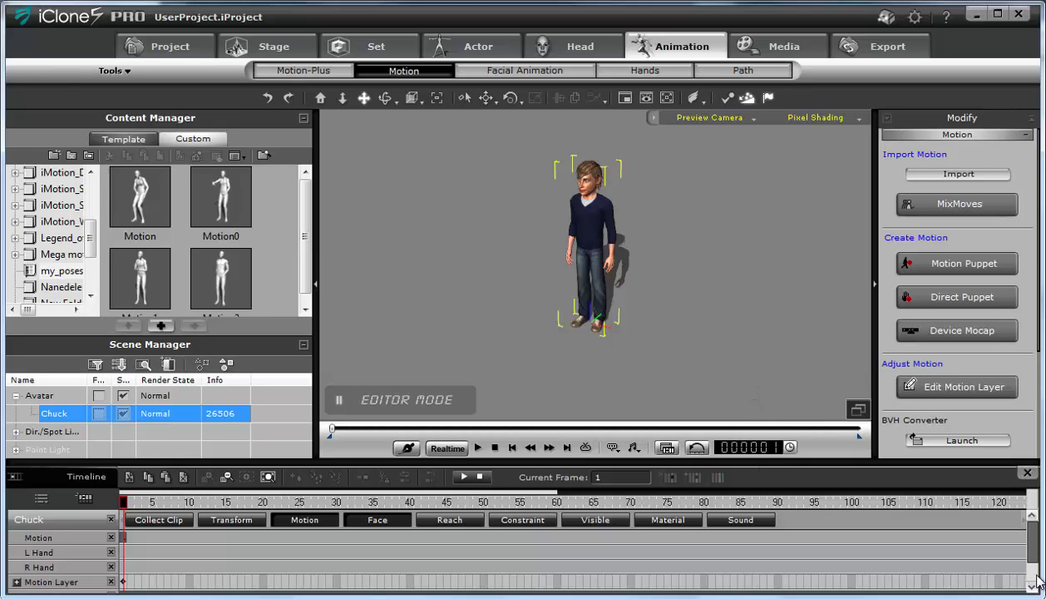
{"action": "scroll", "coordinate": [1031, 562], "scroll_direction": "down", "scroll_amount": 1}
{"action": "scroll", "coordinate": [1014, 577], "scroll_direction": "down", "scroll_amount": 2}
{"action": "scroll", "coordinate": [1015, 577], "scroll_direction": "up", "scroll_amount": 2}
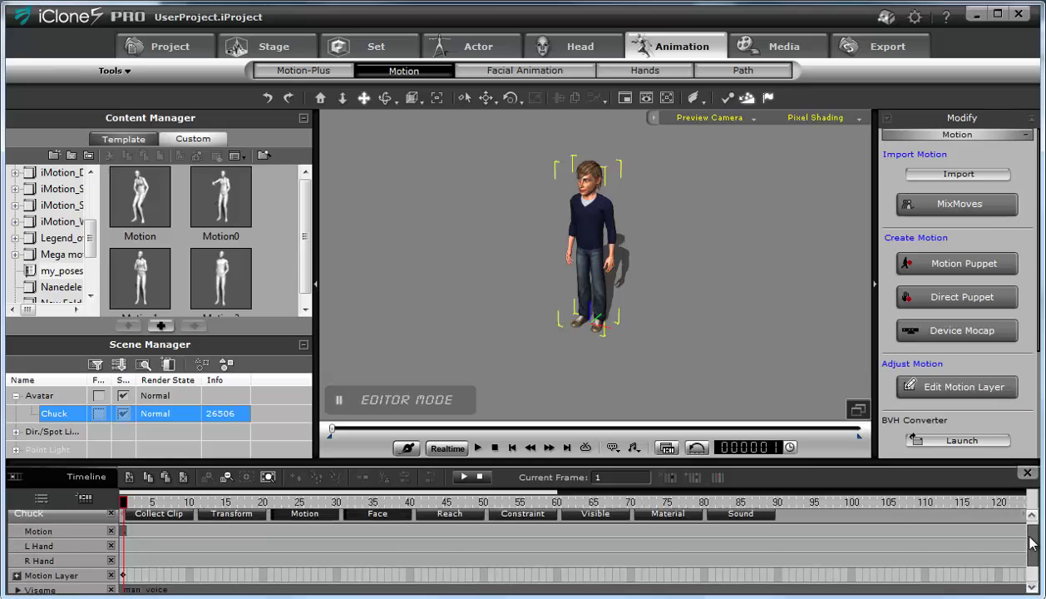
{"action": "scroll", "coordinate": [1014, 578], "scroll_direction": "down", "scroll_amount": 2}
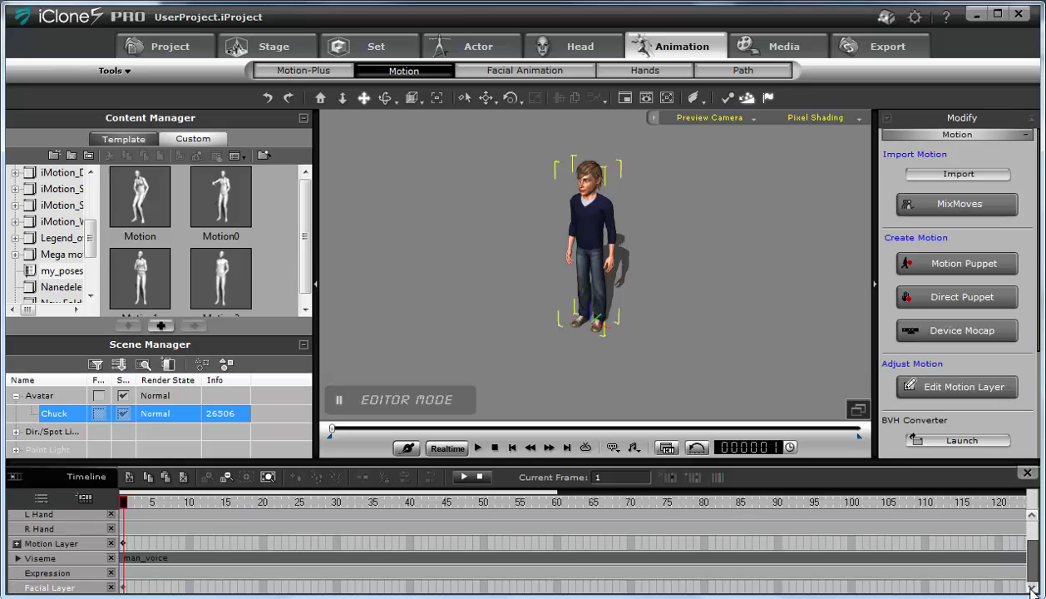
{"action": "left_click", "coordinate": [18, 558]}
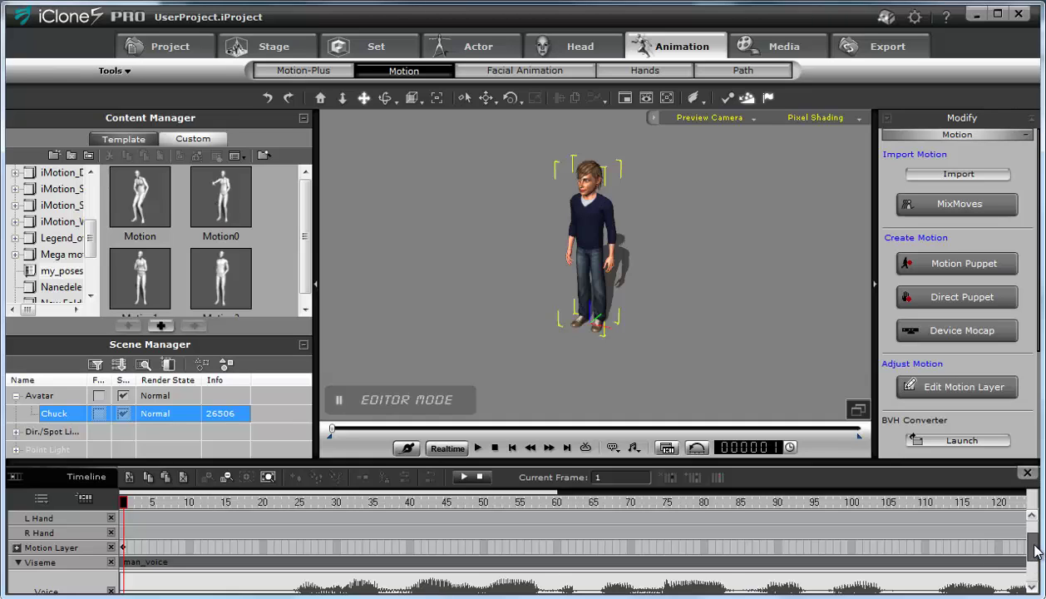
{"action": "left_click_drag", "start_coordinate": [1031, 545], "coordinate": [1033, 566]}
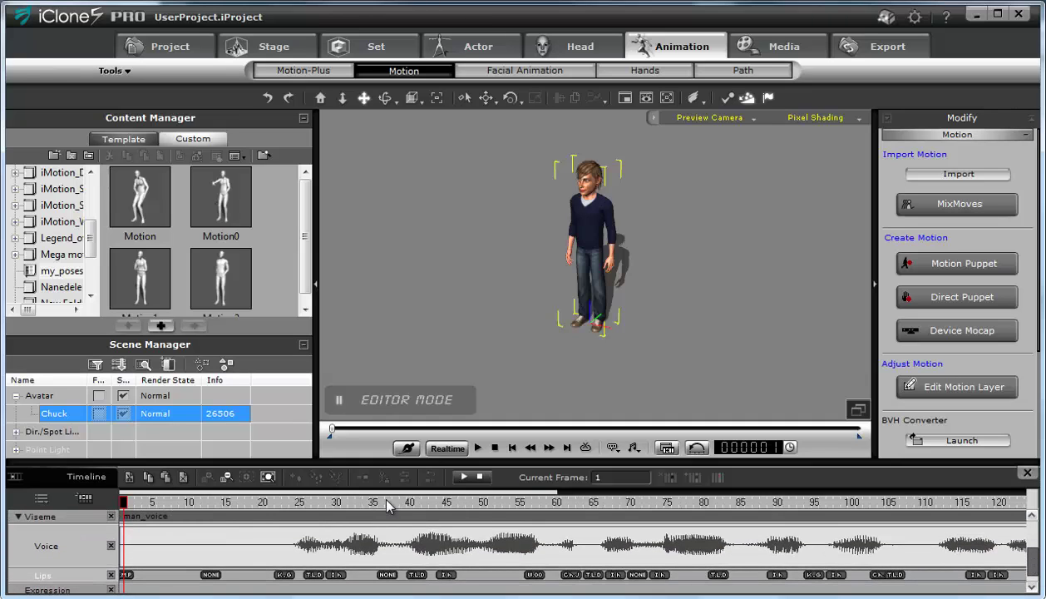
{"action": "left_click", "coordinate": [267, 477]}
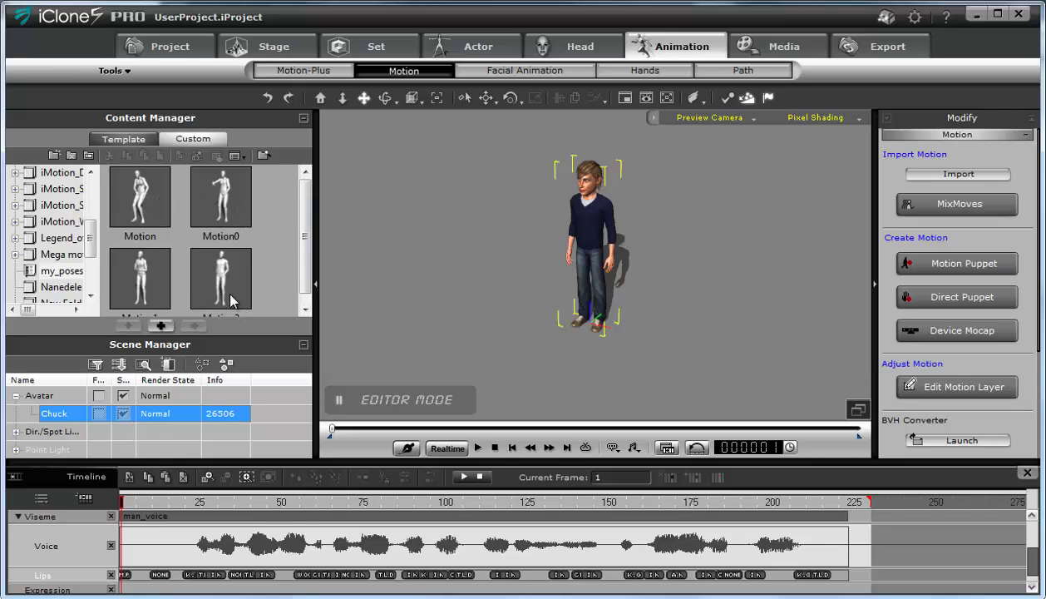
Scrub the timeline to the start of the speech at frame 25 and play the voice clip from there.
{"action": "scroll", "coordinate": [224, 299], "scroll_direction": "down", "scroll_amount": 1}
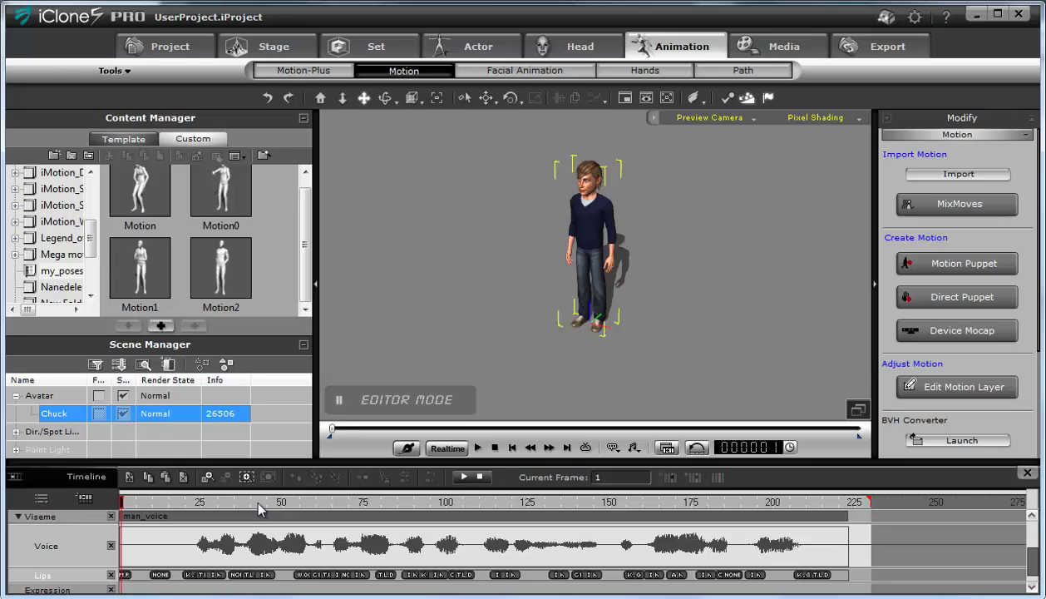
{"action": "left_click_drag", "start_coordinate": [258, 503], "coordinate": [203, 505]}
{"action": "left_click_drag", "start_coordinate": [191, 505], "coordinate": [231, 515]}
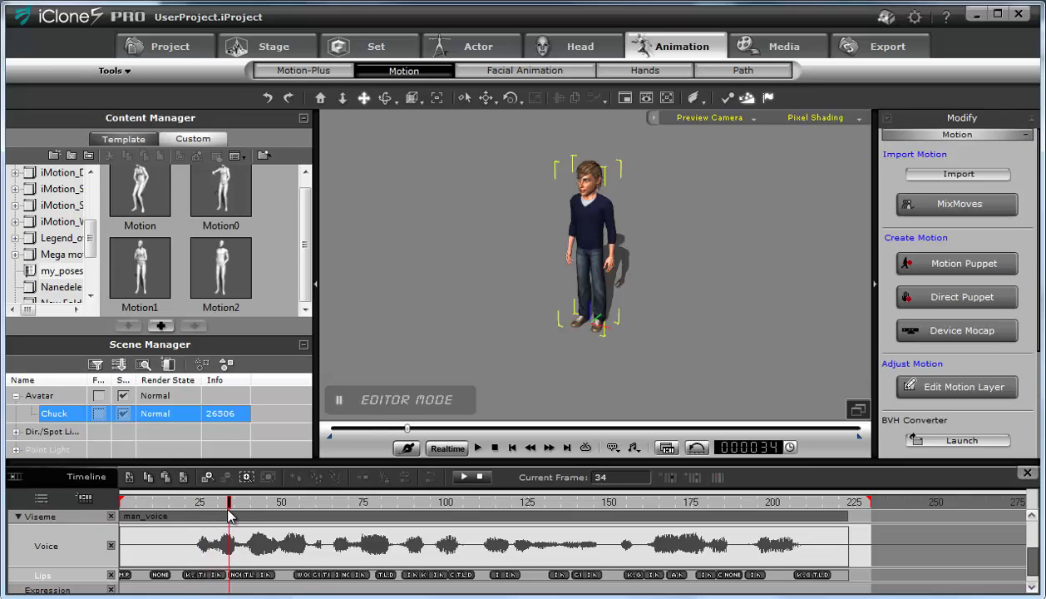
{"action": "left_click_drag", "start_coordinate": [228, 514], "coordinate": [200, 517]}
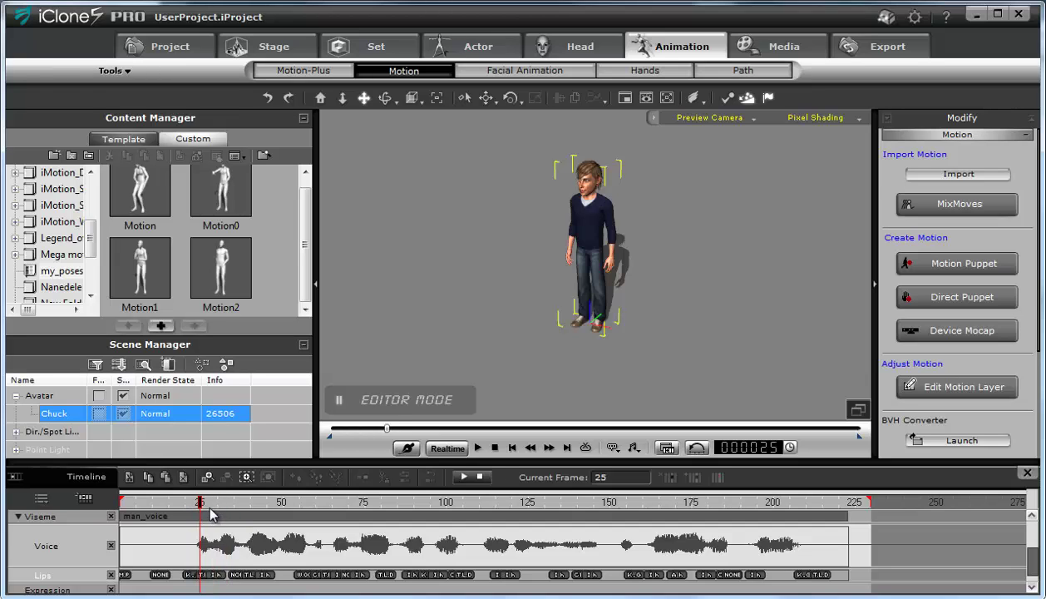
{"action": "key", "text": "space"}
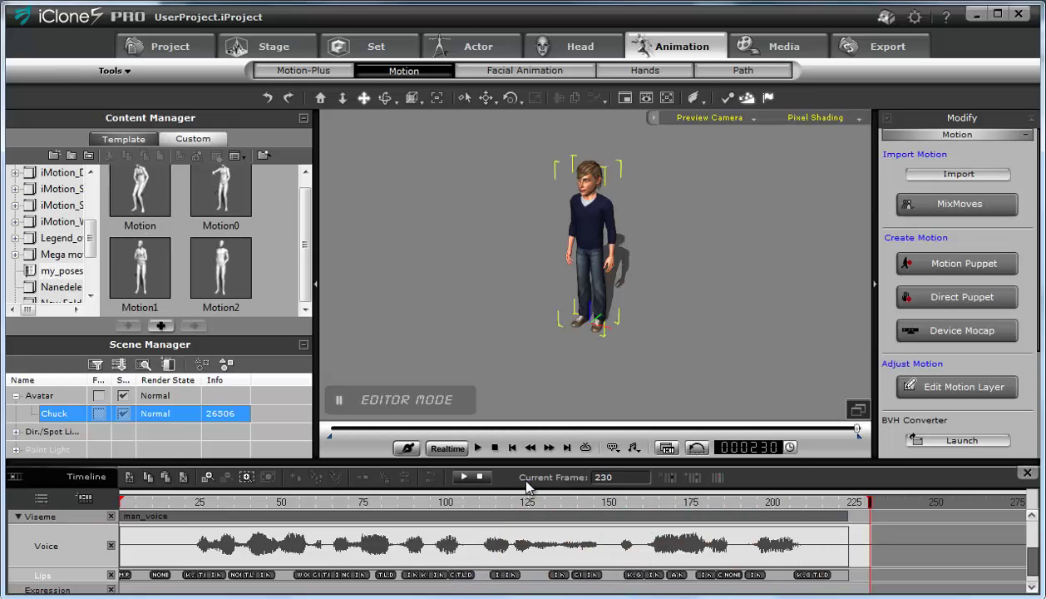
Apply the custom Motion2 pose to the avatar at frame 1 and scrub the timeline to frame 198.
{"action": "left_click_drag", "start_coordinate": [496, 502], "coordinate": [100, 503]}
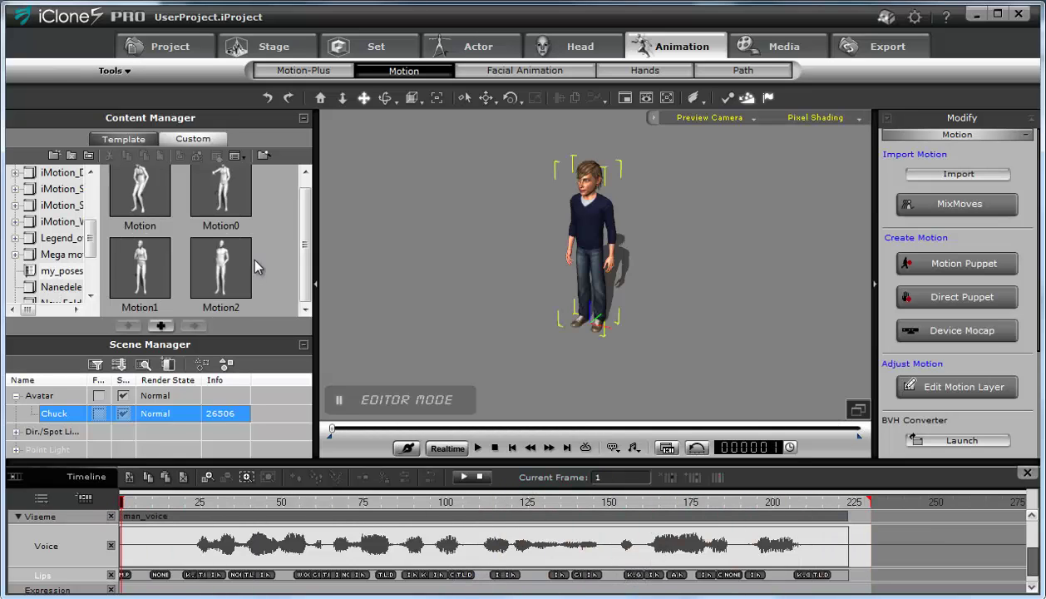
{"action": "left_click", "coordinate": [226, 279]}
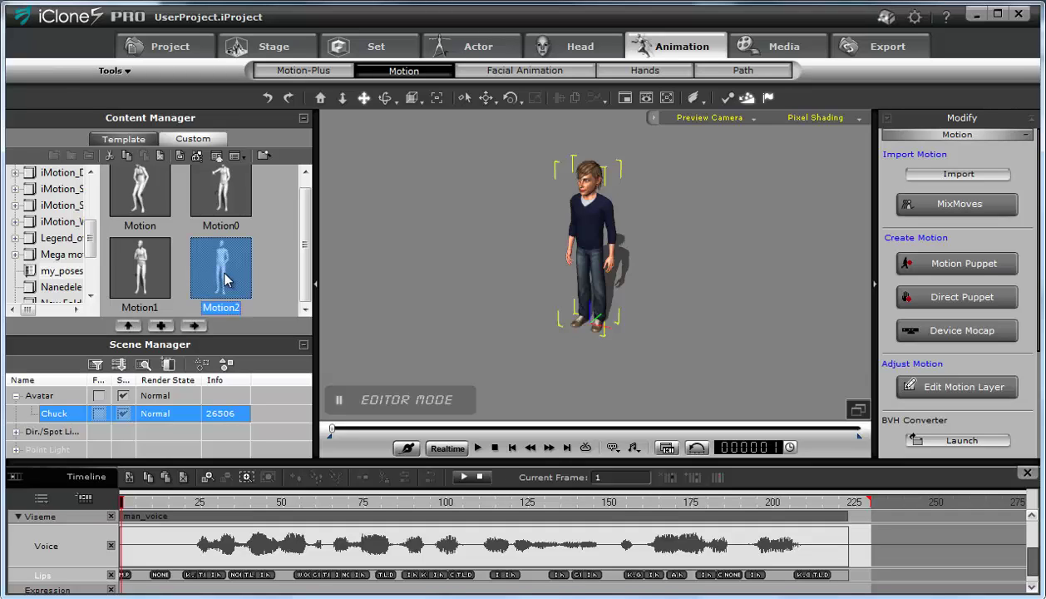
{"action": "double_click", "coordinate": [221, 270]}
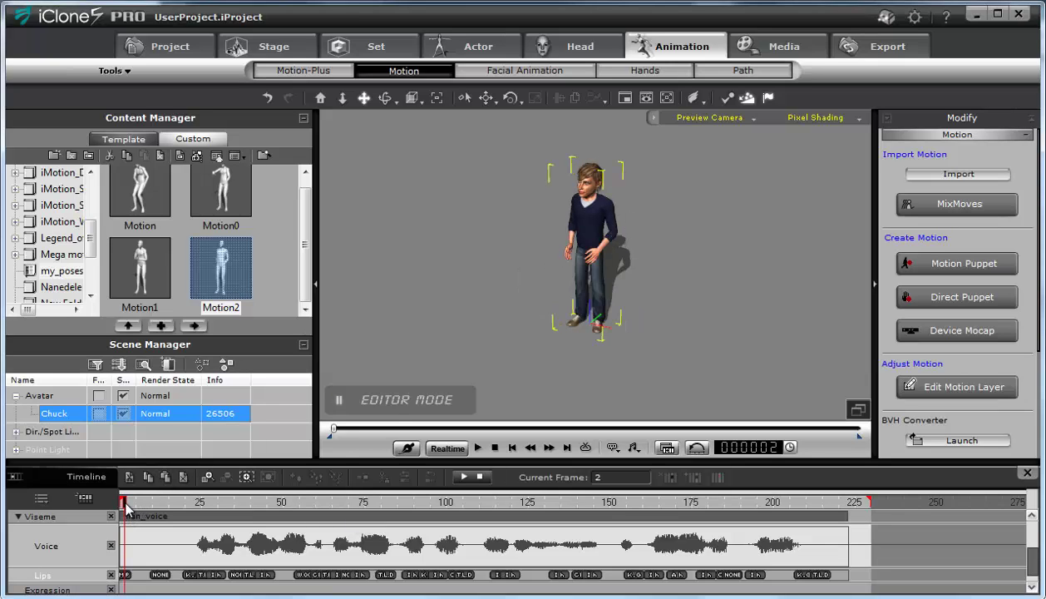
{"action": "left_click_drag", "start_coordinate": [124, 507], "coordinate": [766, 522]}
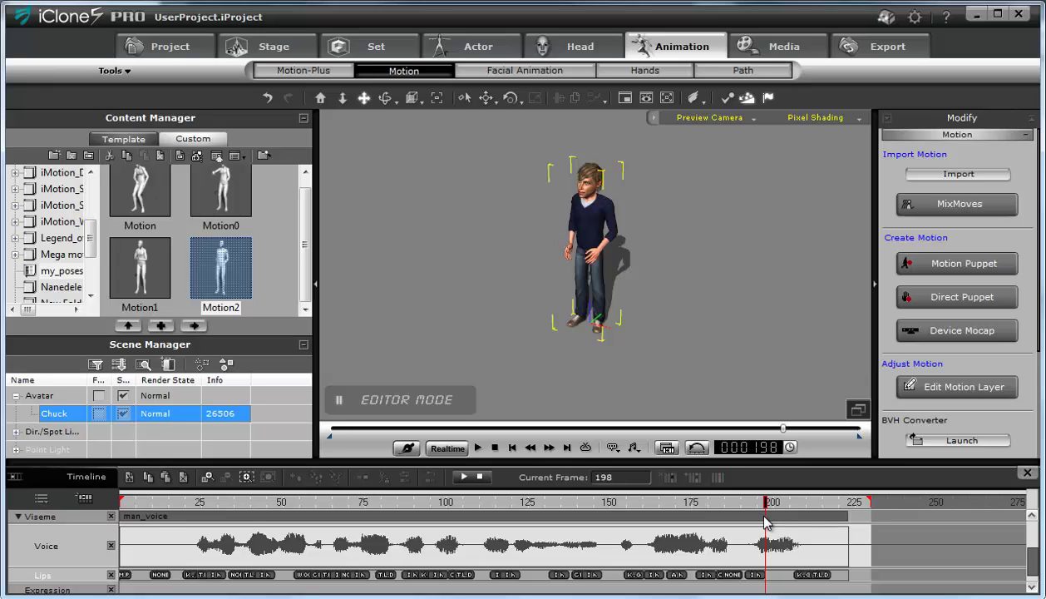
Play the voice clip from frame 177 to find the final phrase, and apply the custom Motion0 pose to the avatar at frame 192.
{"action": "mouse_move", "coordinate": [764, 520]}
{"action": "left_mouse_down"}
{"action": "mouse_move", "coordinate": [747, 521]}
{"action": "mouse_move", "coordinate": [764, 524]}
{"action": "left_mouse_up"}
{"action": "left_click", "coordinate": [247, 477]}
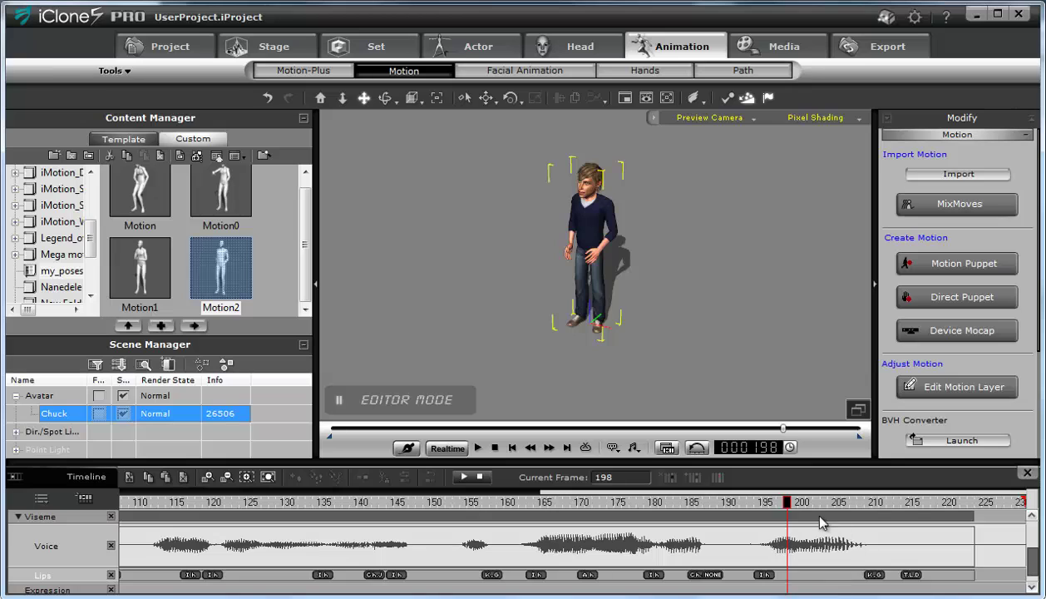
{"action": "left_click_drag", "start_coordinate": [786, 503], "coordinate": [631, 503]}
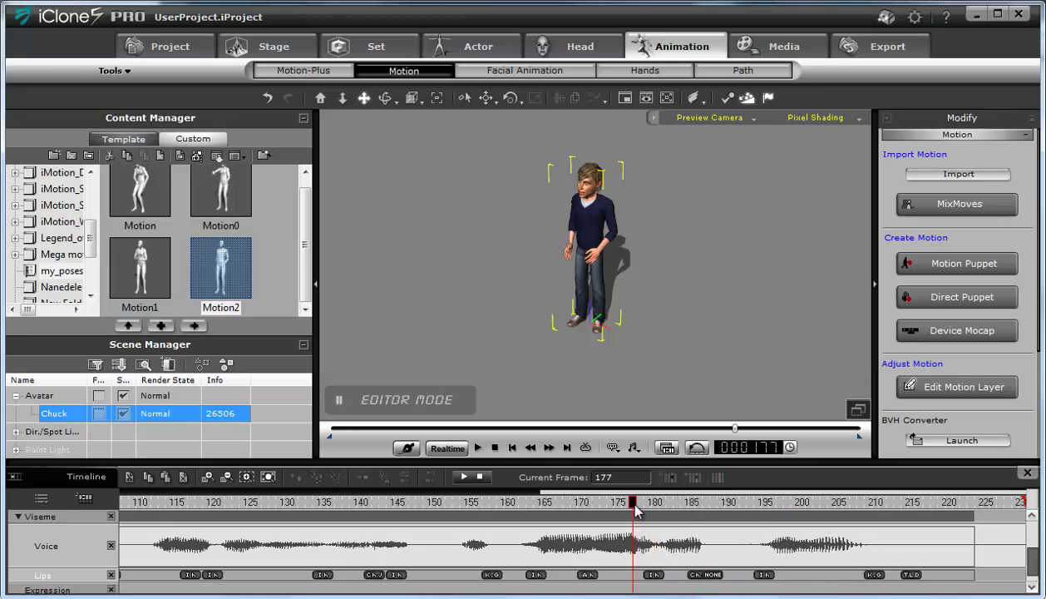
{"action": "key", "text": "space"}
{"action": "key", "text": "space"}
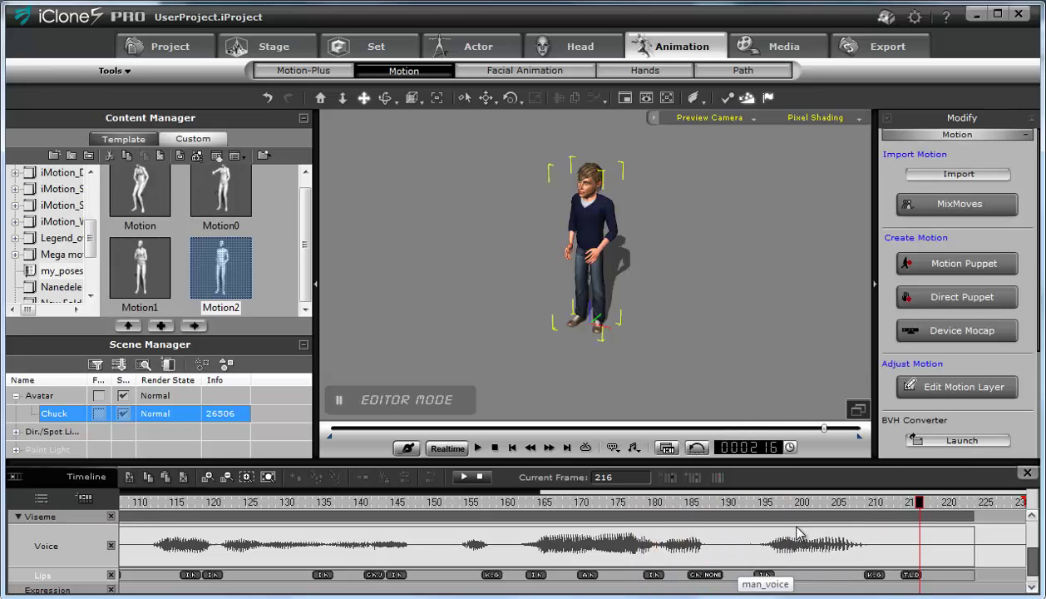
{"action": "mouse_move", "coordinate": [790, 504]}
{"action": "left_mouse_down"}
{"action": "mouse_move", "coordinate": [801, 504]}
{"action": "mouse_move", "coordinate": [774, 503]}
{"action": "mouse_move", "coordinate": [786, 505]}
{"action": "left_mouse_up"}
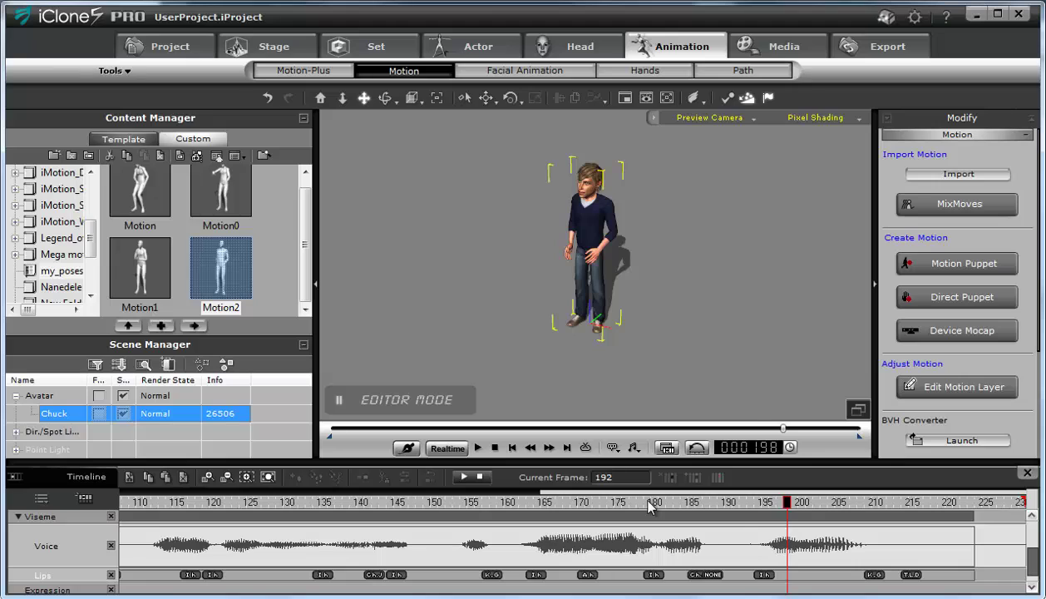
{"action": "left_click", "coordinate": [742, 502]}
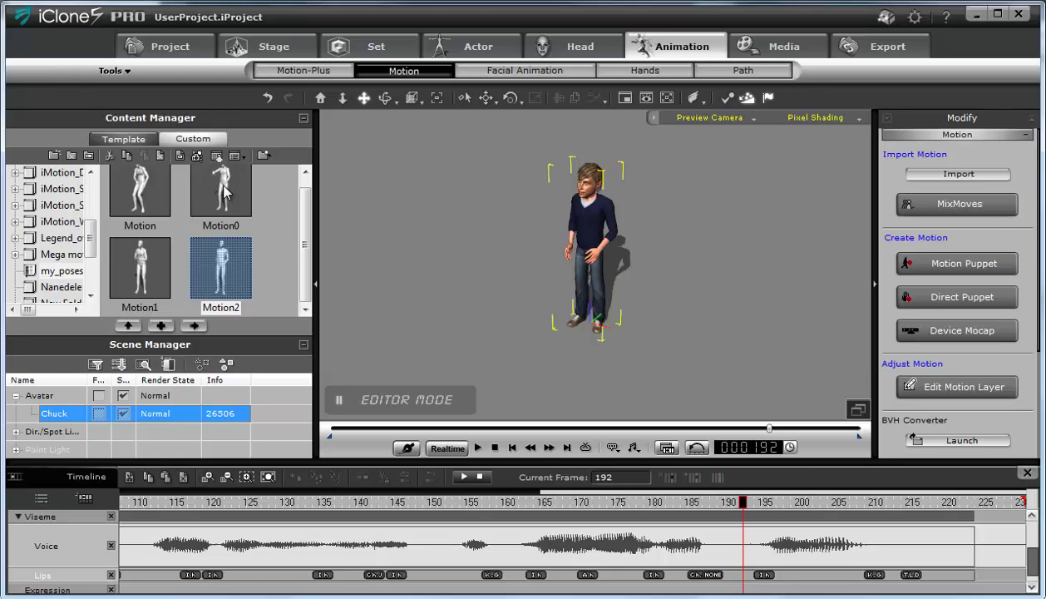
{"action": "double_click", "coordinate": [223, 192]}
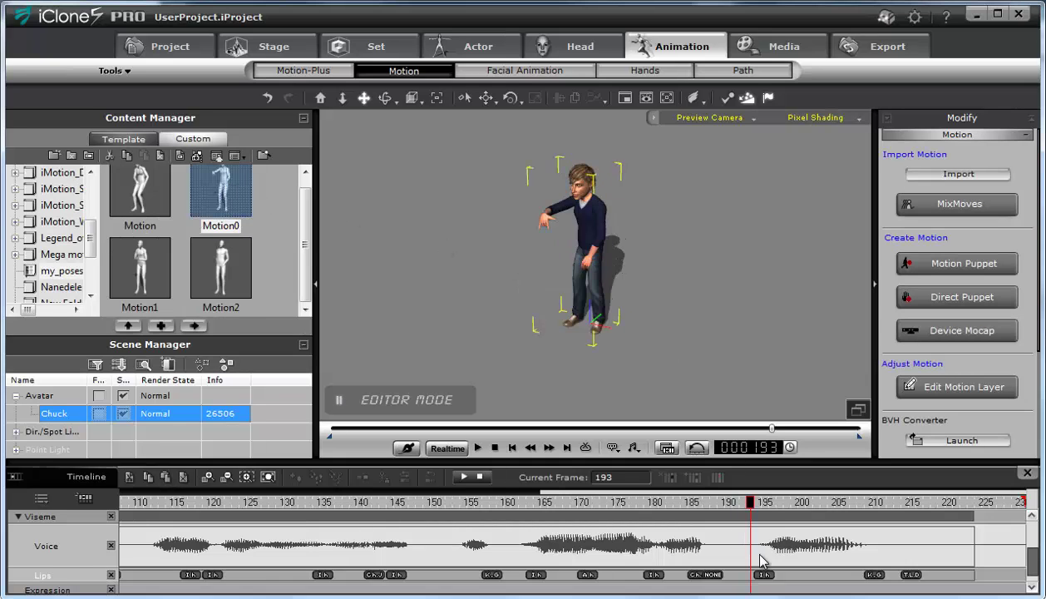
Play the speech from frame 23 to find the next gesture point, and apply the custom Motion1 pose to the avatar at frame 69.
{"action": "left_click_drag", "start_coordinate": [747, 504], "coordinate": [434, 503]}
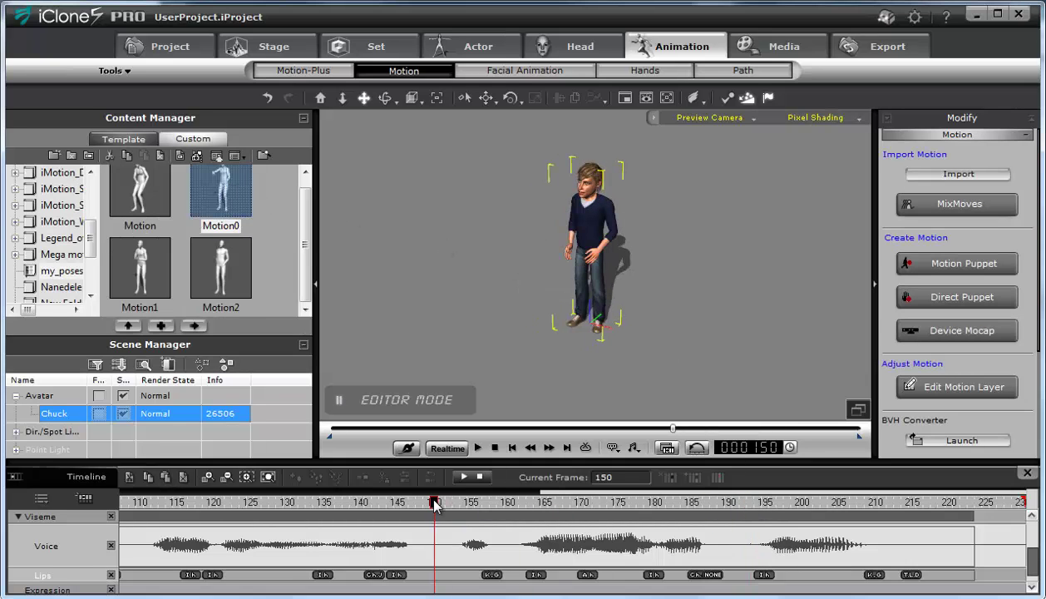
{"action": "left_click", "coordinate": [248, 476]}
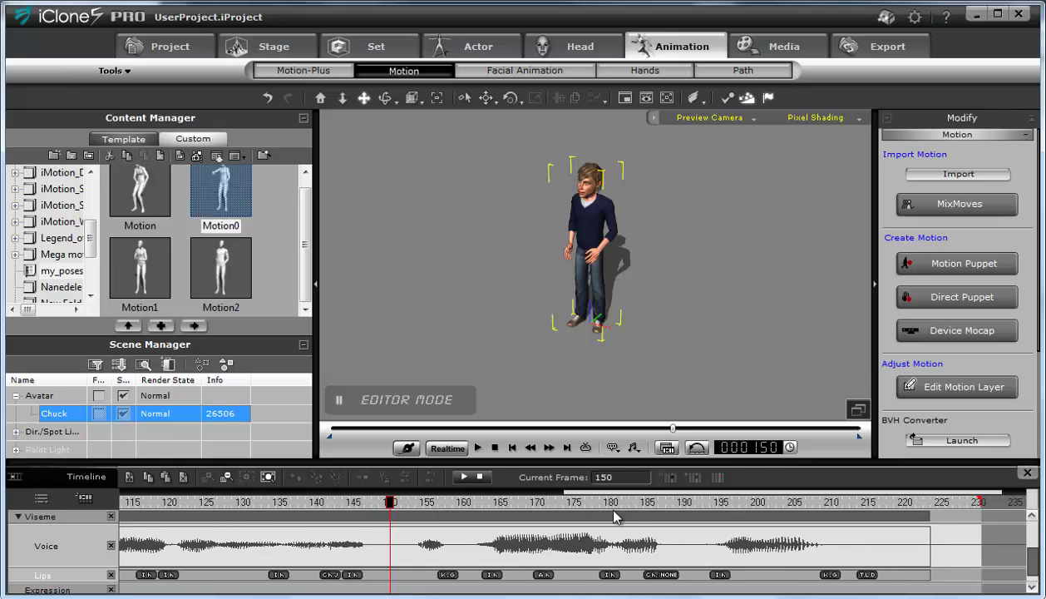
{"action": "left_click_drag", "start_coordinate": [391, 505], "coordinate": [237, 503]}
{"action": "left_click", "coordinate": [267, 477]}
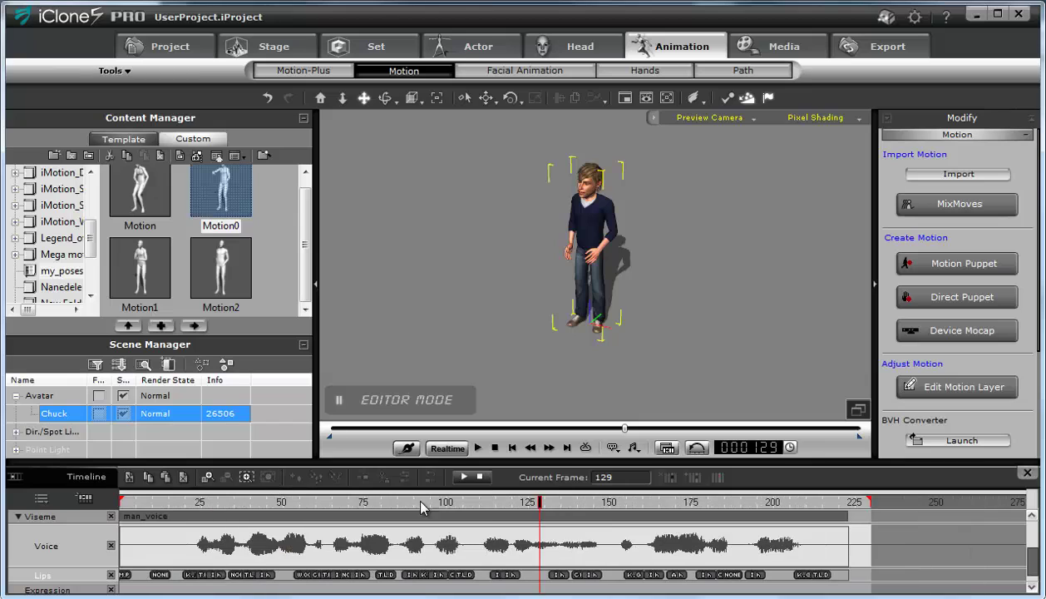
{"action": "left_click_drag", "start_coordinate": [540, 505], "coordinate": [196, 514]}
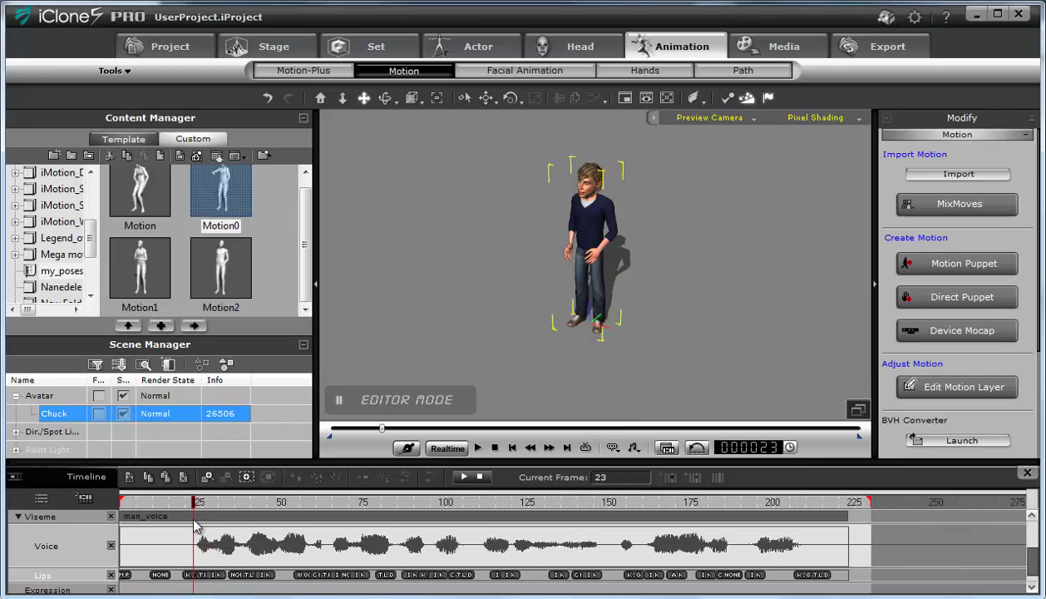
{"action": "key", "text": "space"}
{"action": "key", "text": "space"}
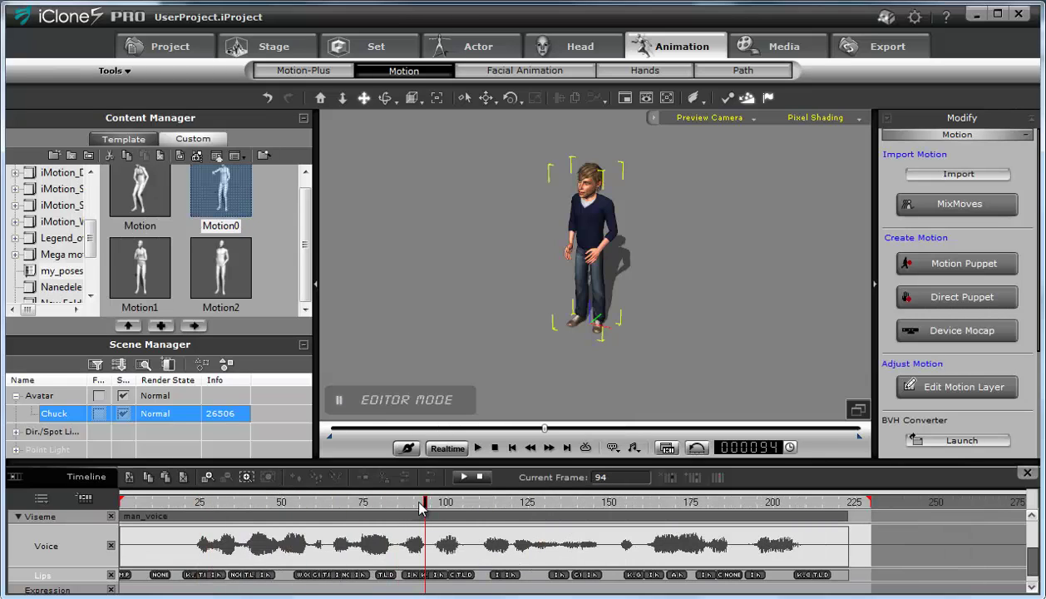
{"action": "left_click_drag", "start_coordinate": [426, 502], "coordinate": [364, 504]}
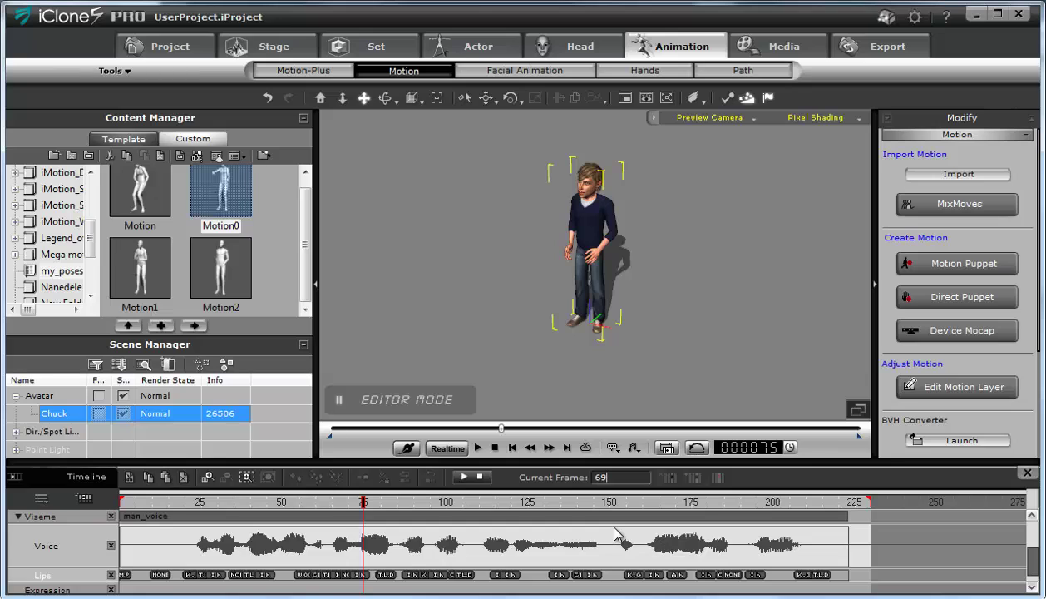
{"action": "key", "text": "Return"}
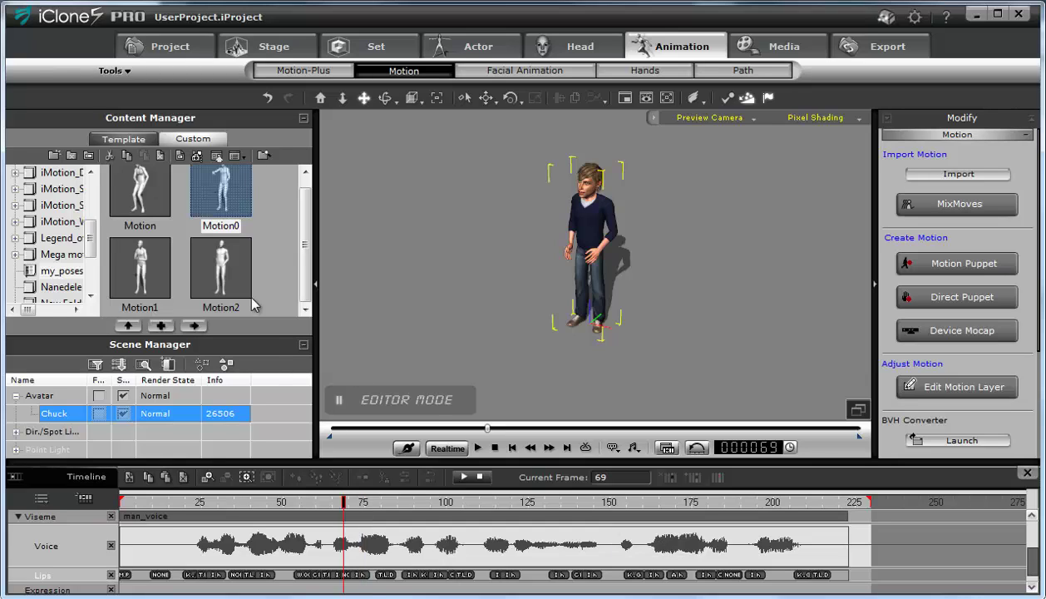
{"action": "double_click", "coordinate": [140, 266]}
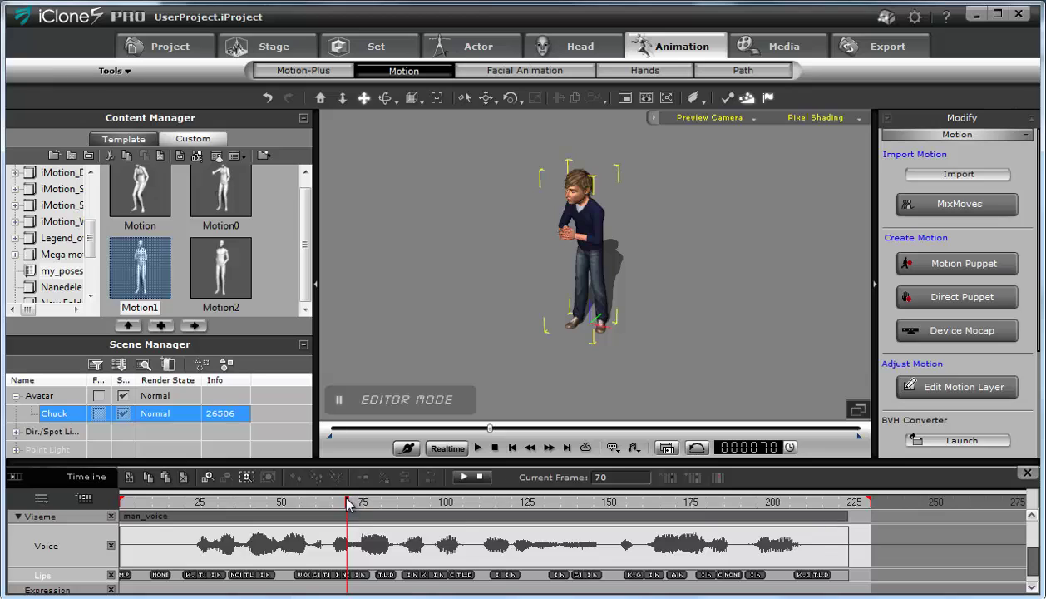
Play the animation from frame 19 and apply the custom Motion pose to the avatar at frame 138.
{"action": "left_click_drag", "start_coordinate": [347, 505], "coordinate": [181, 505]}
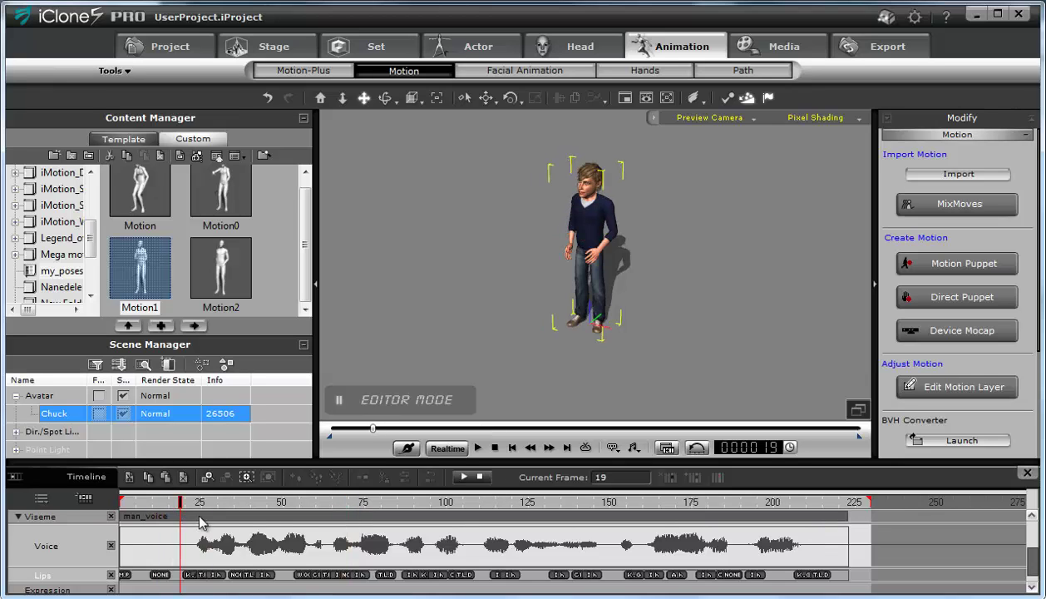
{"action": "key", "text": "space"}
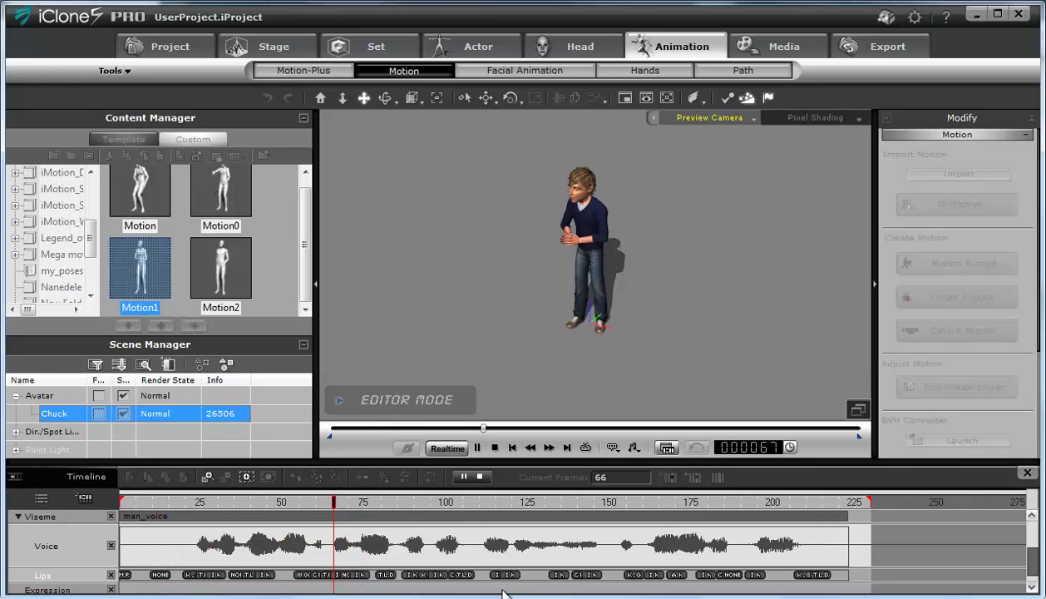
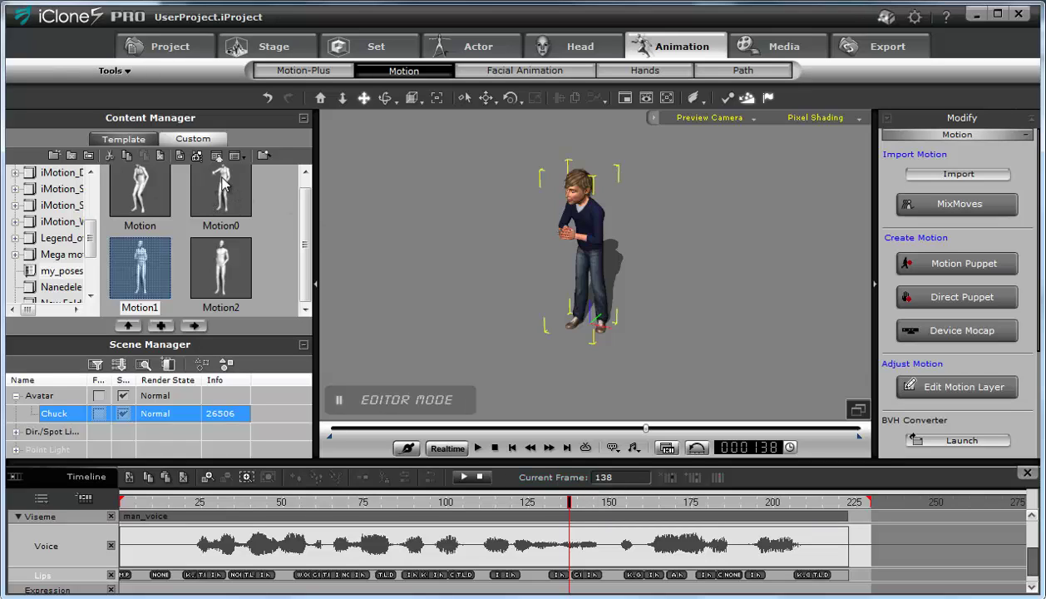
{"action": "double_click", "coordinate": [139, 188]}
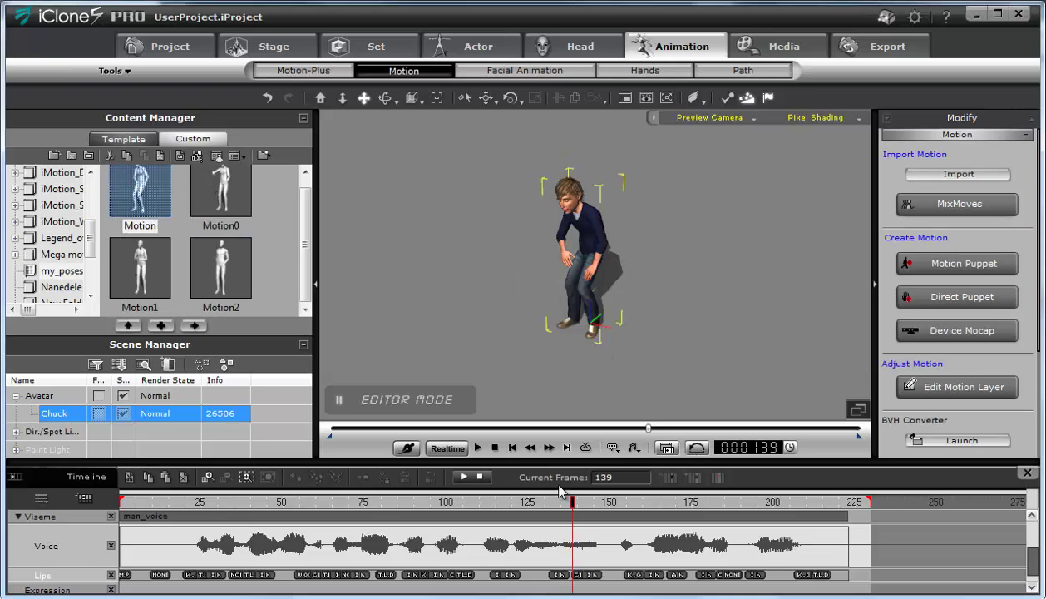
Set the current frame to 27, at the start of the speech, and apply the custom Motion1 pose to the avatar there.
{"action": "left_click_drag", "start_coordinate": [573, 505], "coordinate": [204, 510]}
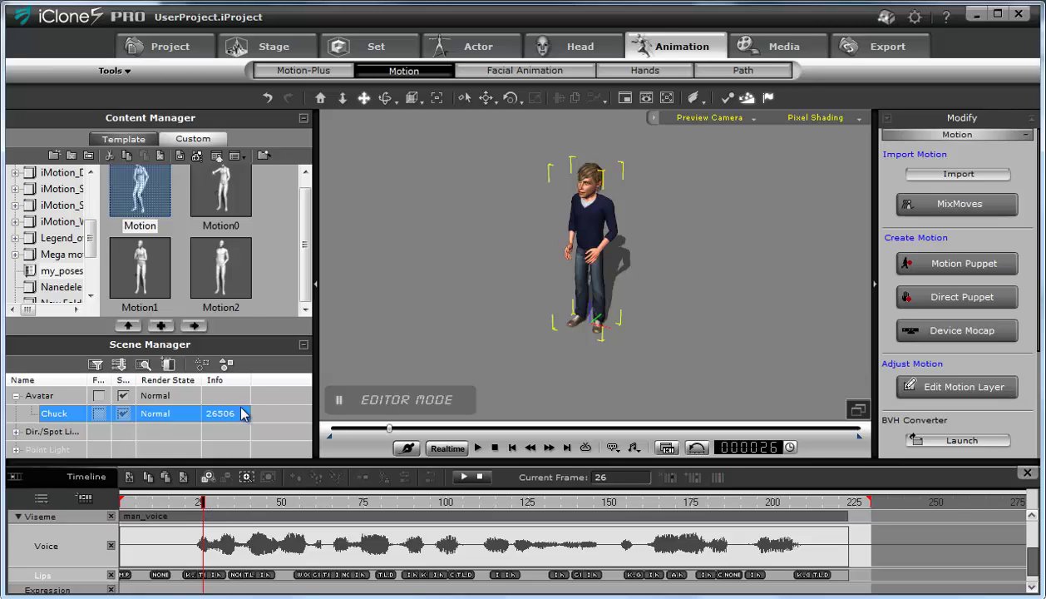
{"action": "left_click_drag", "start_coordinate": [303, 248], "coordinate": [304, 218]}
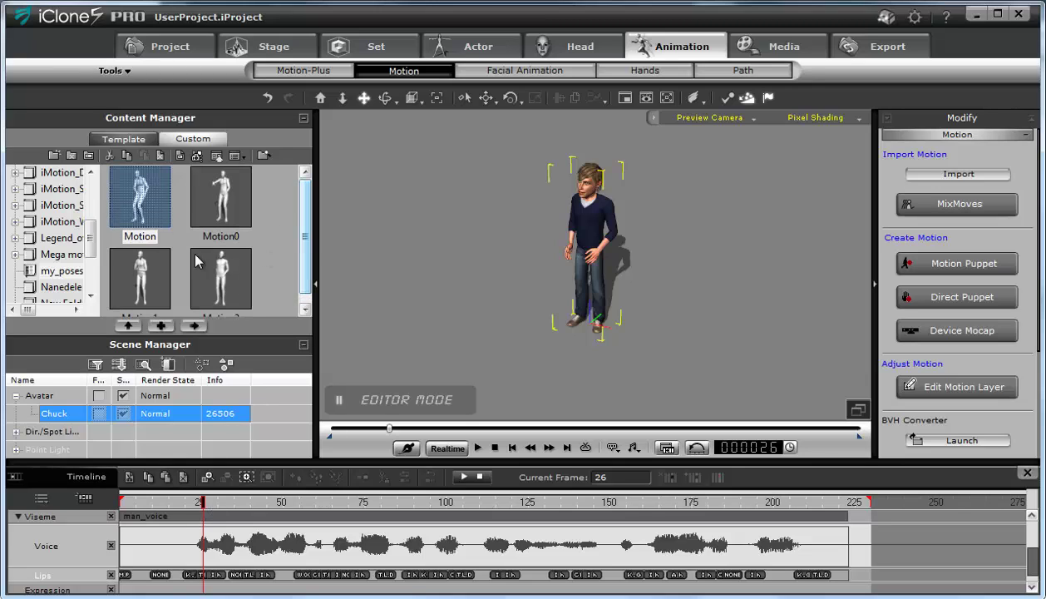
{"action": "left_click", "coordinate": [139, 280]}
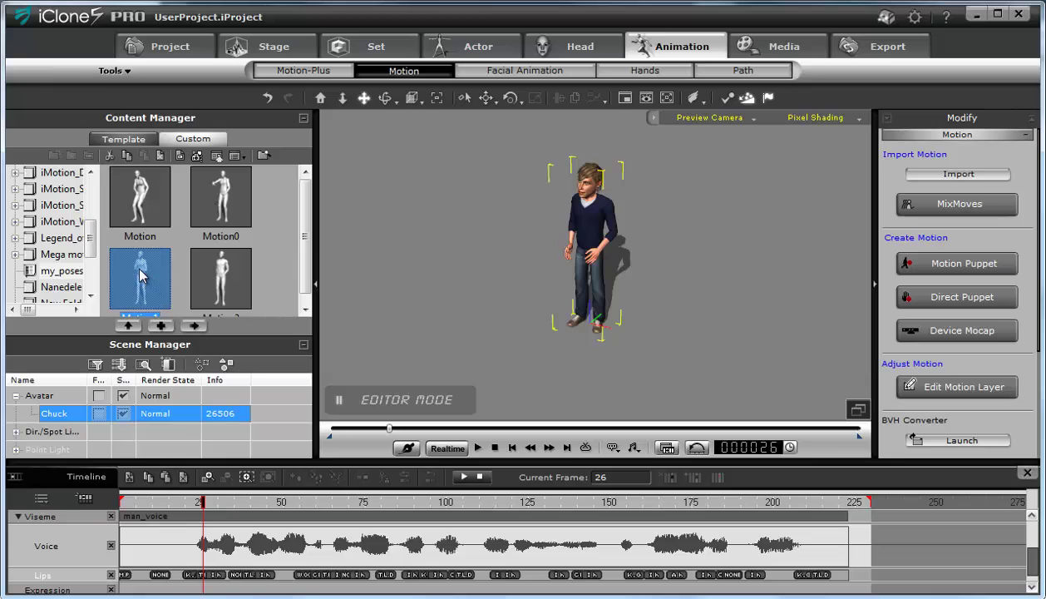
{"action": "key", "text": "space"}
{"action": "left_click", "coordinate": [204, 502]}
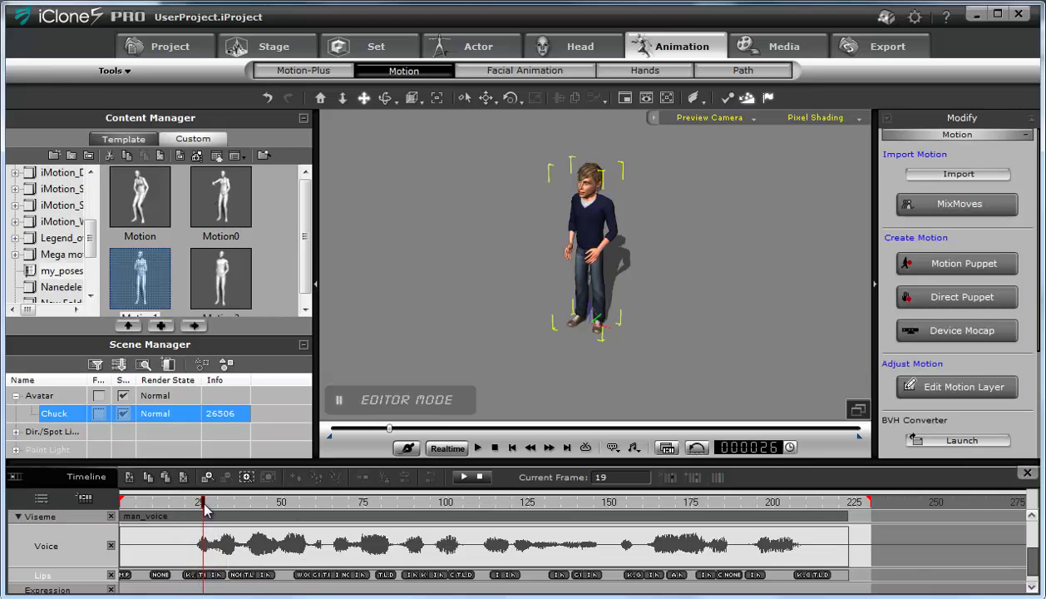
{"action": "left_click_drag", "start_coordinate": [204, 507], "coordinate": [230, 503]}
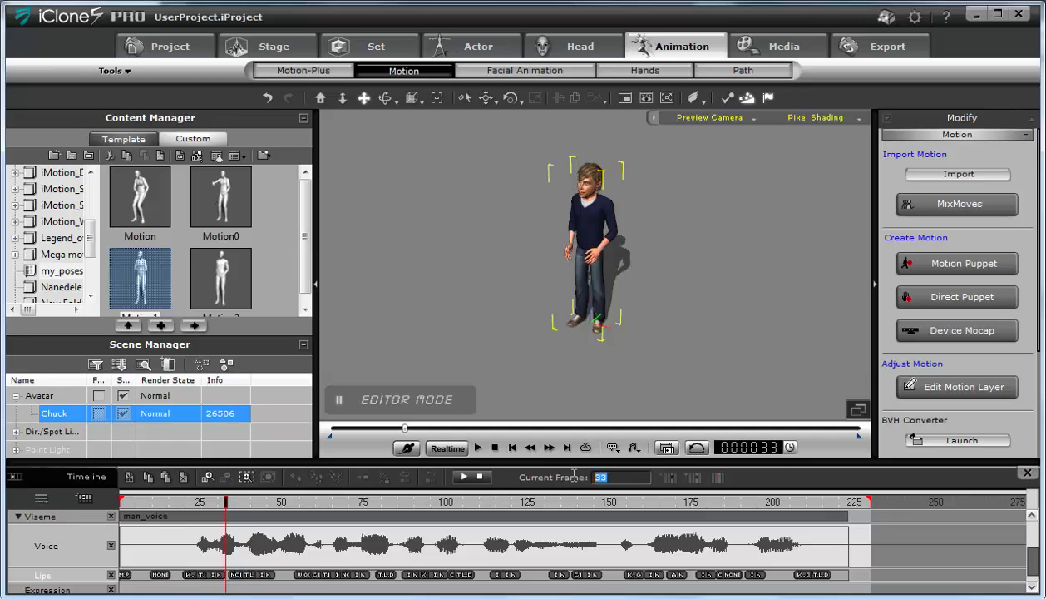
{"action": "double_click", "coordinate": [598, 477]}
{"action": "type", "text": "27"}
{"action": "key", "text": "Return"}
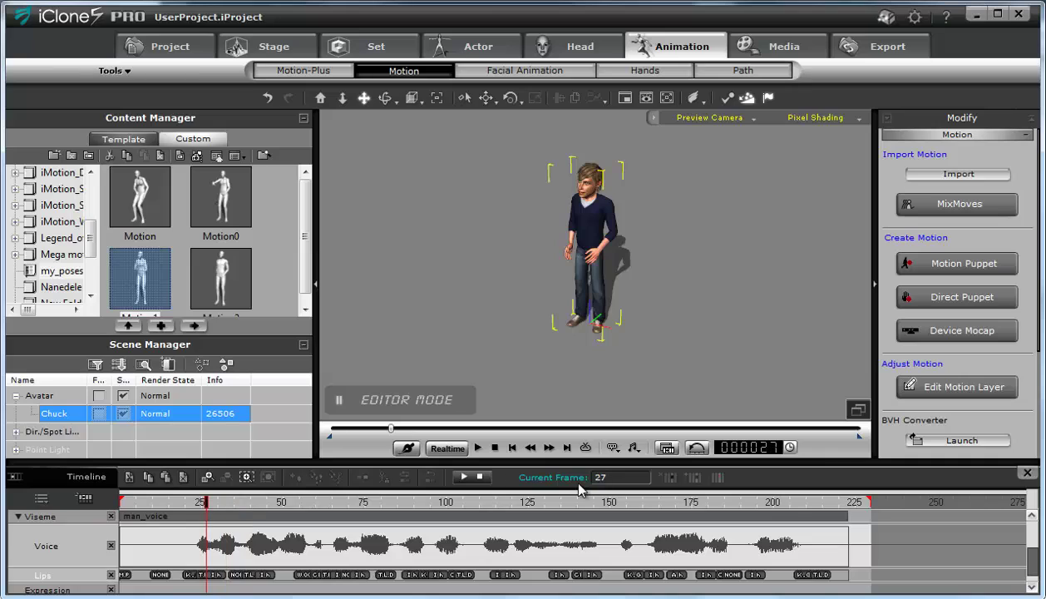
{"action": "double_click", "coordinate": [140, 266]}
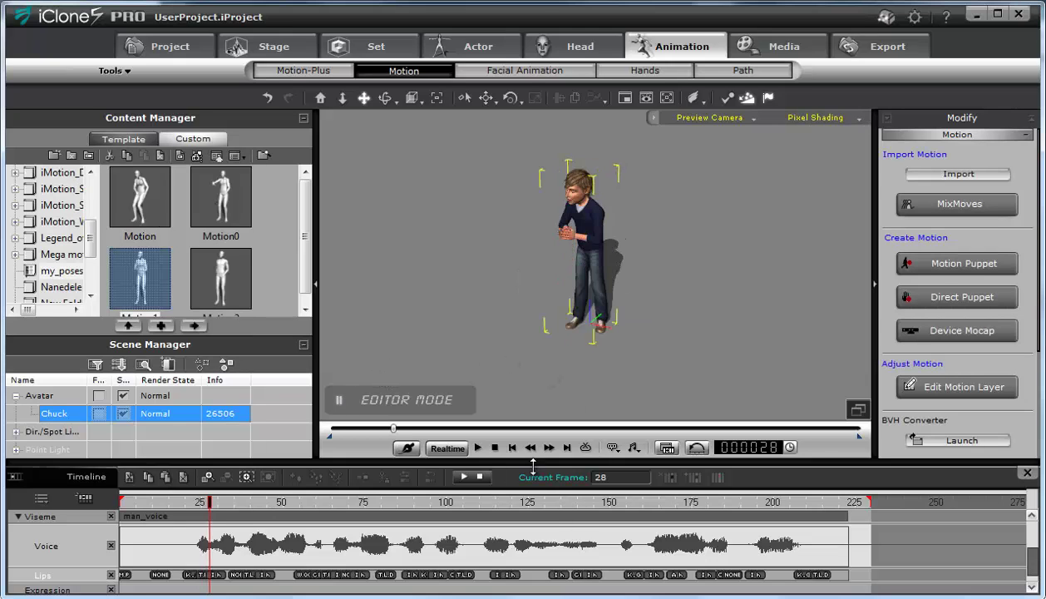
Zoom in on the avatar and play the whole animation from frame 1.
{"action": "left_click", "coordinate": [495, 447]}
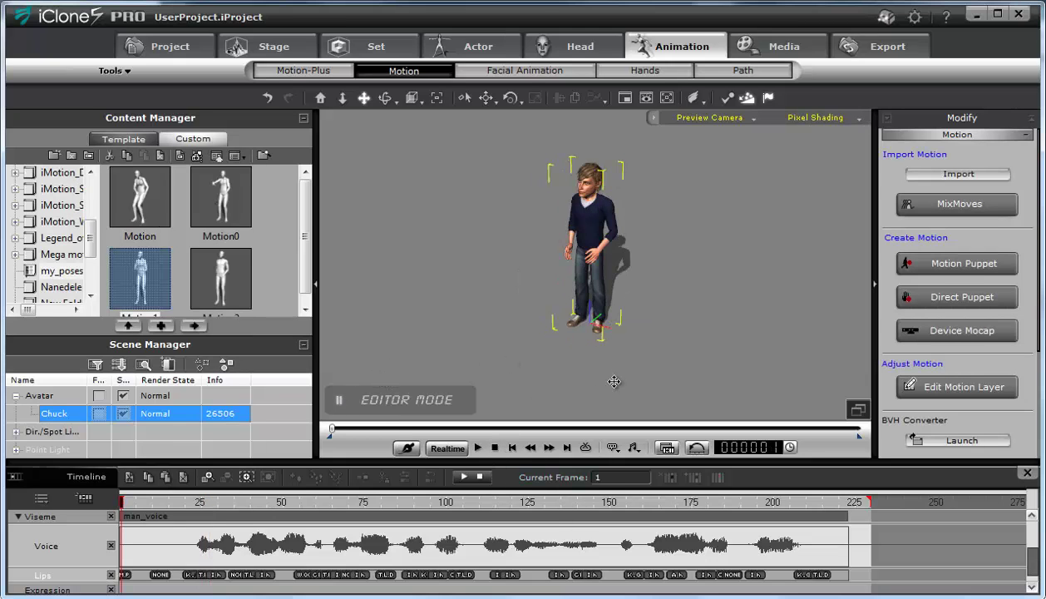
{"action": "scroll", "coordinate": [610, 341], "scroll_direction": "up", "scroll_amount": 1}
{"action": "scroll", "coordinate": [609, 341], "scroll_direction": "up", "scroll_amount": 3}
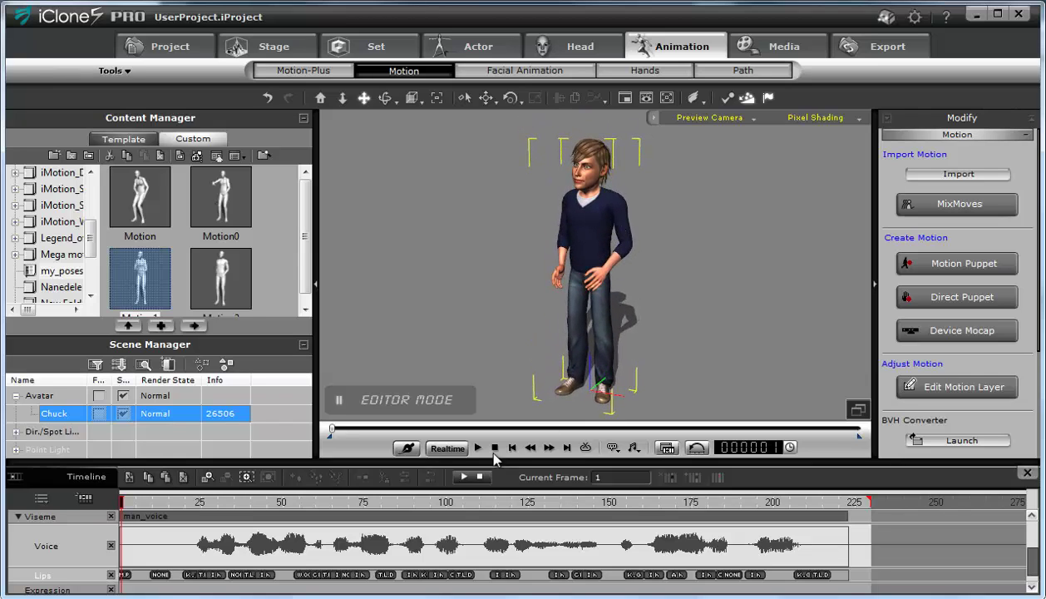
{"action": "left_click", "coordinate": [477, 447]}
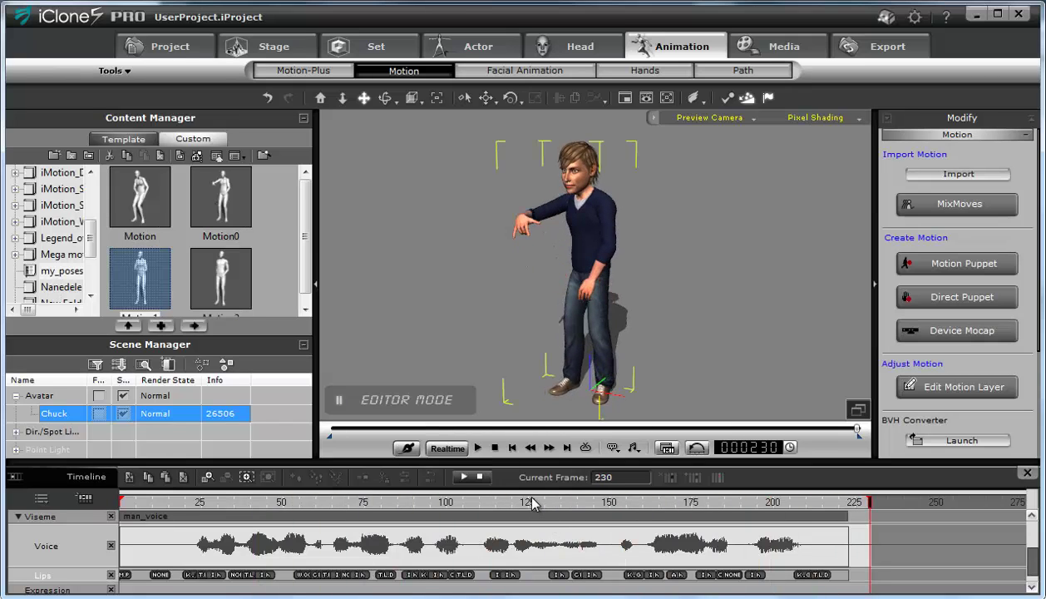
Replay the speech around frame 116 to locate the word to emphasise, and apply the custom Motion0 pose to the avatar at frame 114.
{"action": "left_click_drag", "start_coordinate": [522, 501], "coordinate": [495, 510]}
{"action": "key", "text": "space"}
{"action": "left_click", "coordinate": [485, 503]}
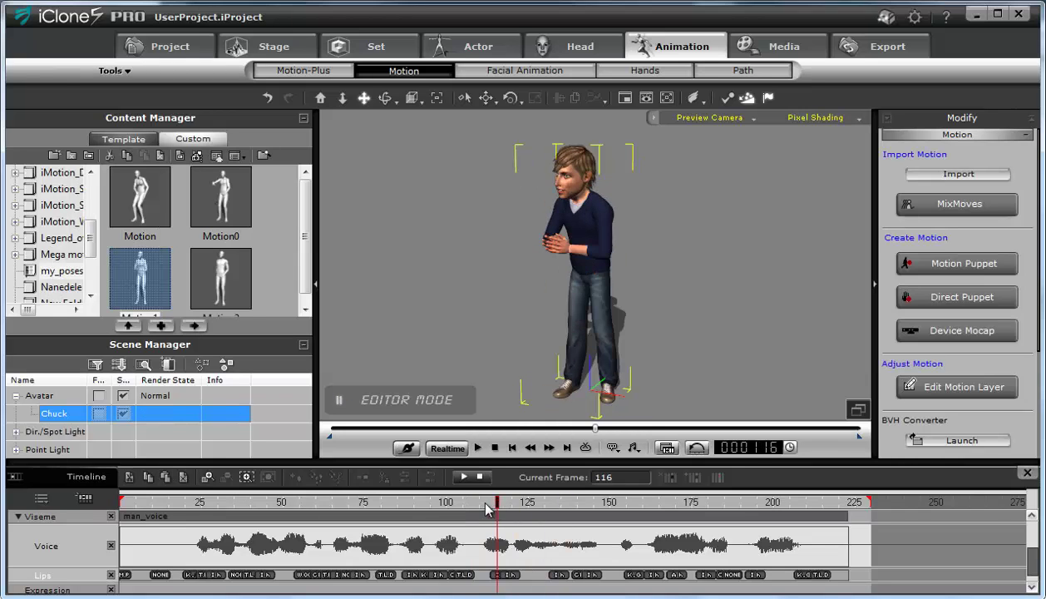
{"action": "left_click", "coordinate": [448, 503]}
{"action": "key", "text": "space"}
{"action": "mouse_move", "coordinate": [507, 509]}
{"action": "left_mouse_down"}
{"action": "mouse_move", "coordinate": [467, 511]}
{"action": "mouse_move", "coordinate": [492, 515]}
{"action": "left_mouse_up"}
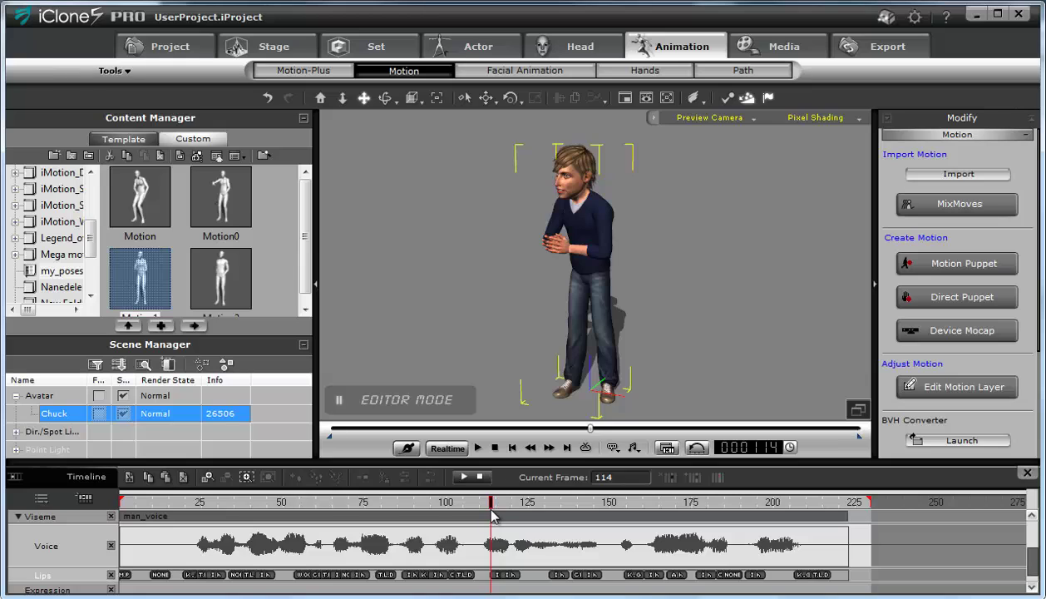
{"action": "key", "text": "space"}
{"action": "left_click", "coordinate": [488, 508]}
{"action": "double_click", "coordinate": [225, 191]}
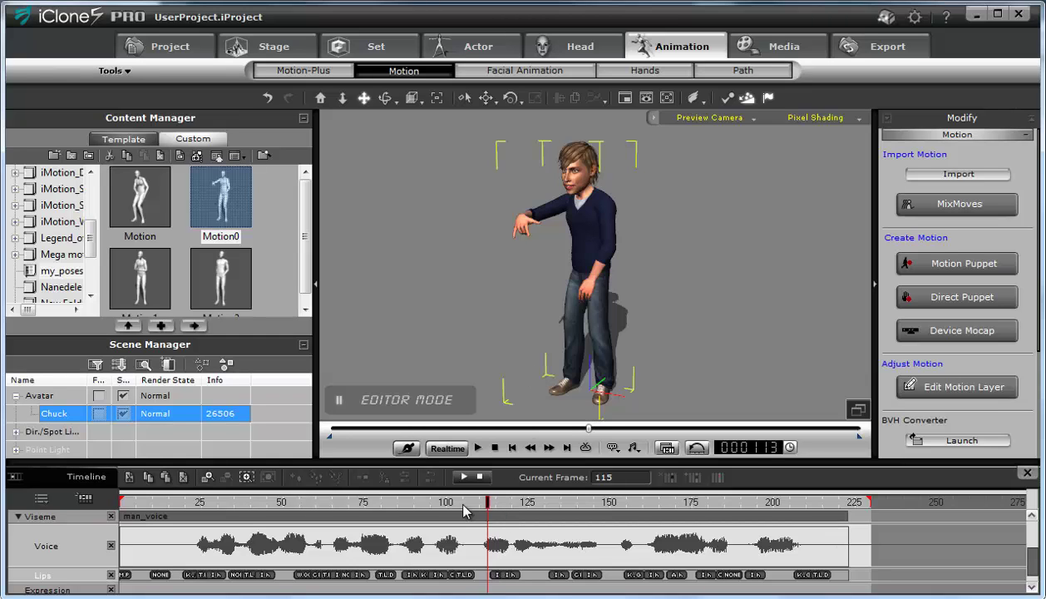
Replay the animation to check the pose timing against the speech, and show the avatar's Motion track keys in the timeline.
{"action": "left_click", "coordinate": [357, 503]}
{"action": "key", "text": "space"}
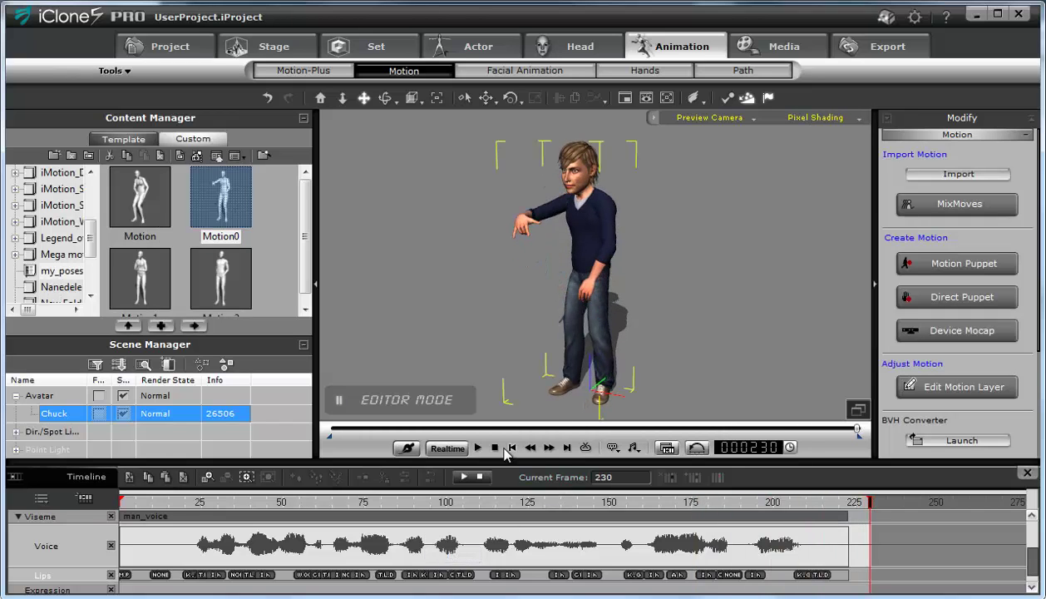
{"action": "left_click", "coordinate": [478, 447]}
{"action": "left_click", "coordinate": [496, 448]}
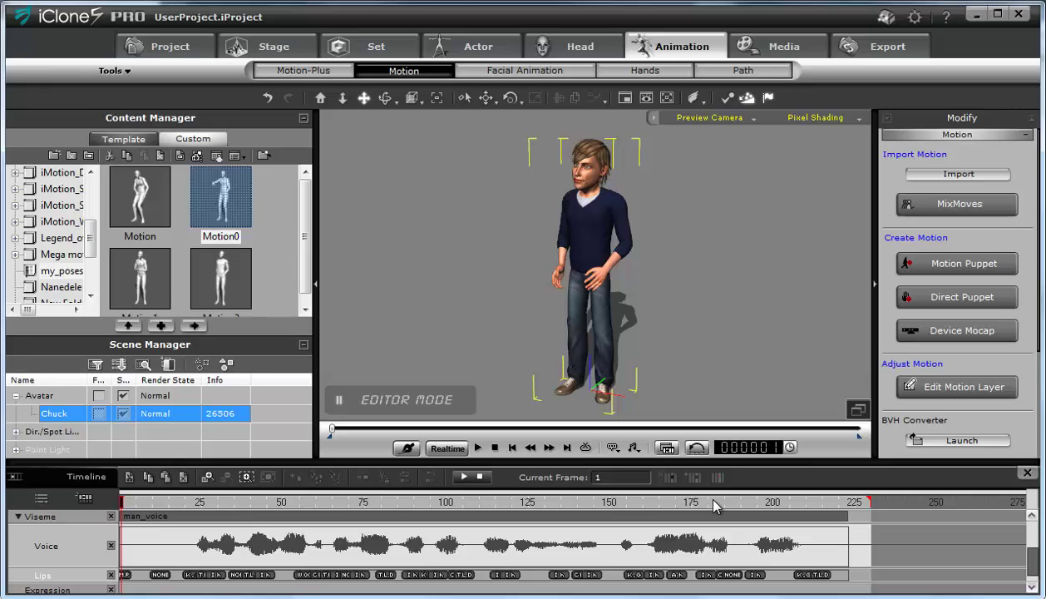
{"action": "left_click", "coordinate": [478, 448]}
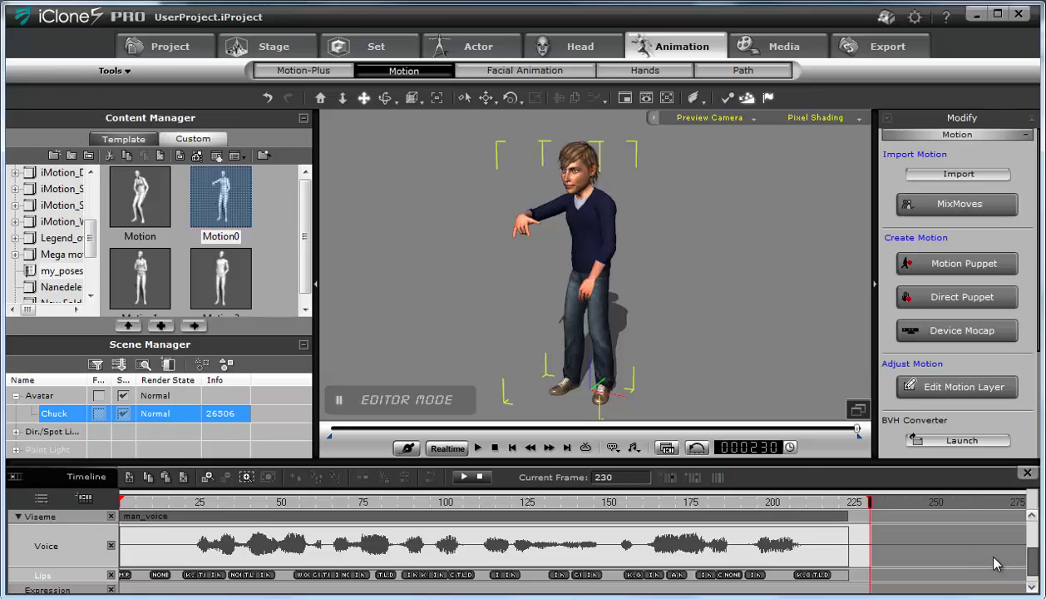
{"action": "left_click_drag", "start_coordinate": [1032, 567], "coordinate": [1033, 529]}
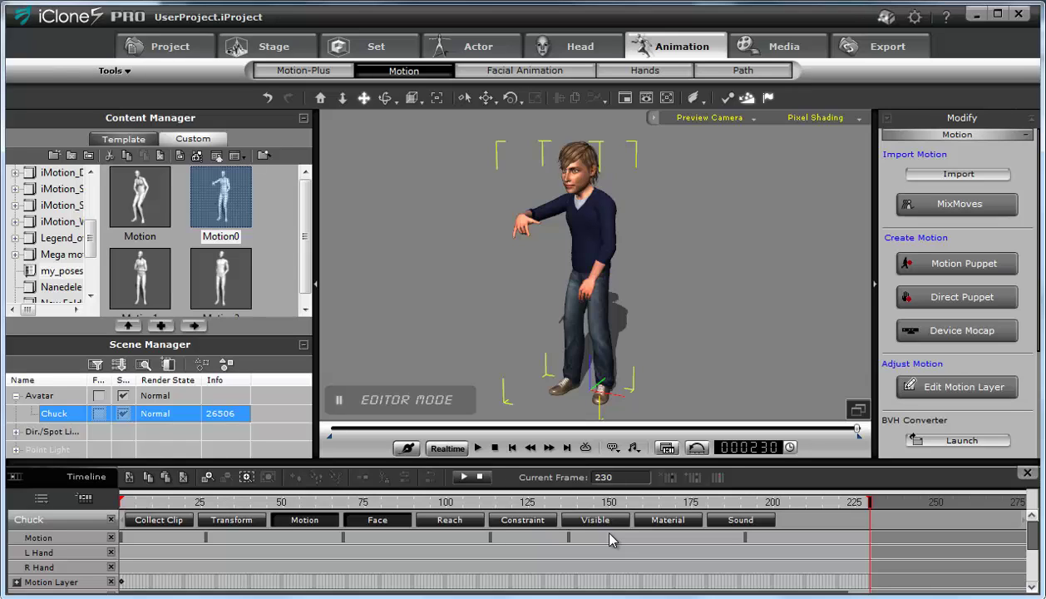
Scrub between frames 15 and 27 to examine the transition into the frame 27 Motion key, and extend that transition to start earlier.
{"action": "left_click", "coordinate": [207, 541]}
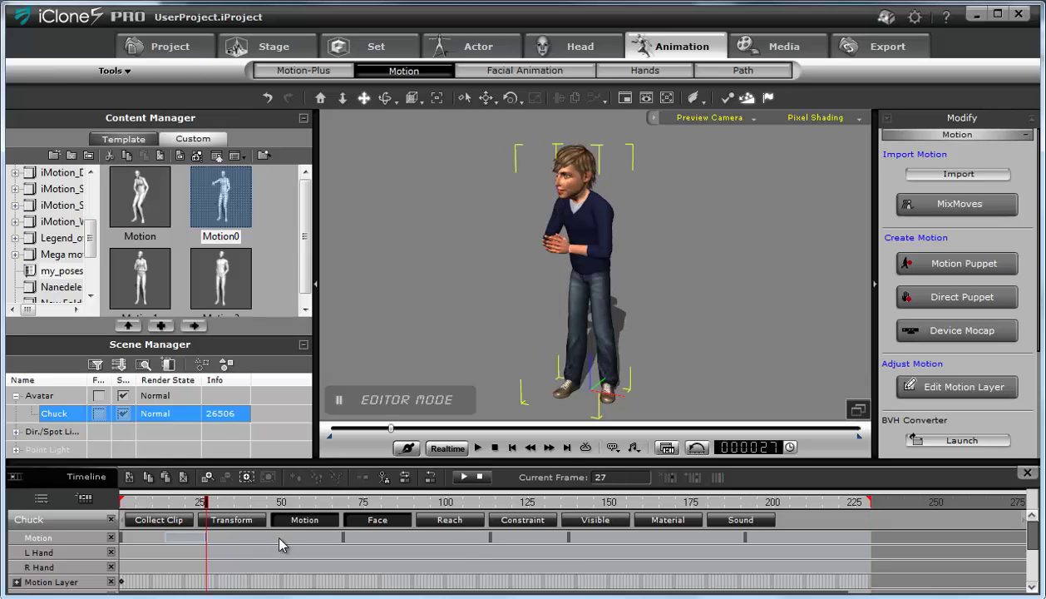
{"action": "left_click", "coordinate": [246, 477]}
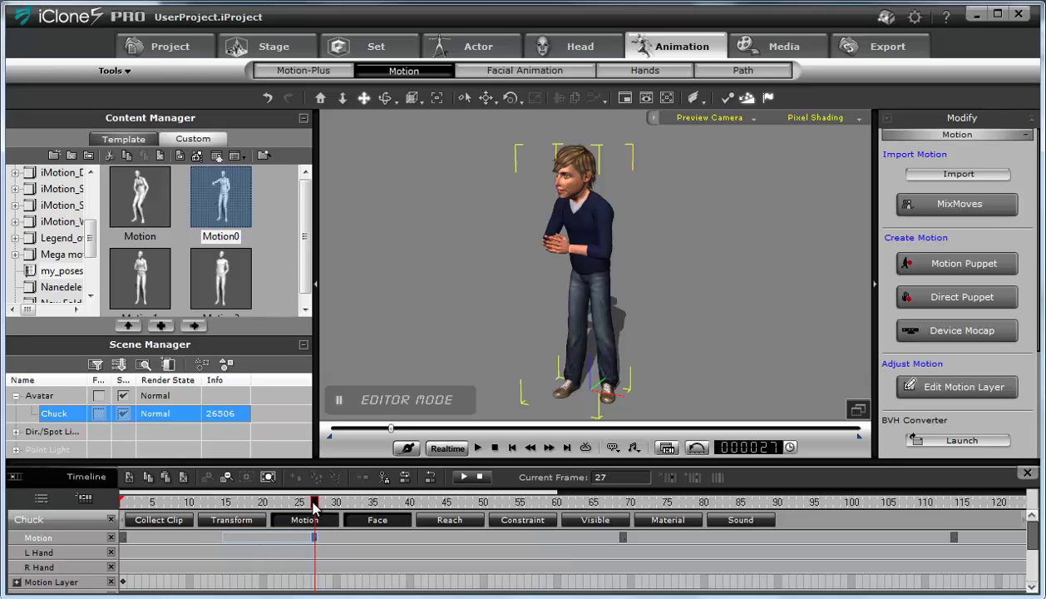
{"action": "left_click_drag", "start_coordinate": [314, 507], "coordinate": [224, 507]}
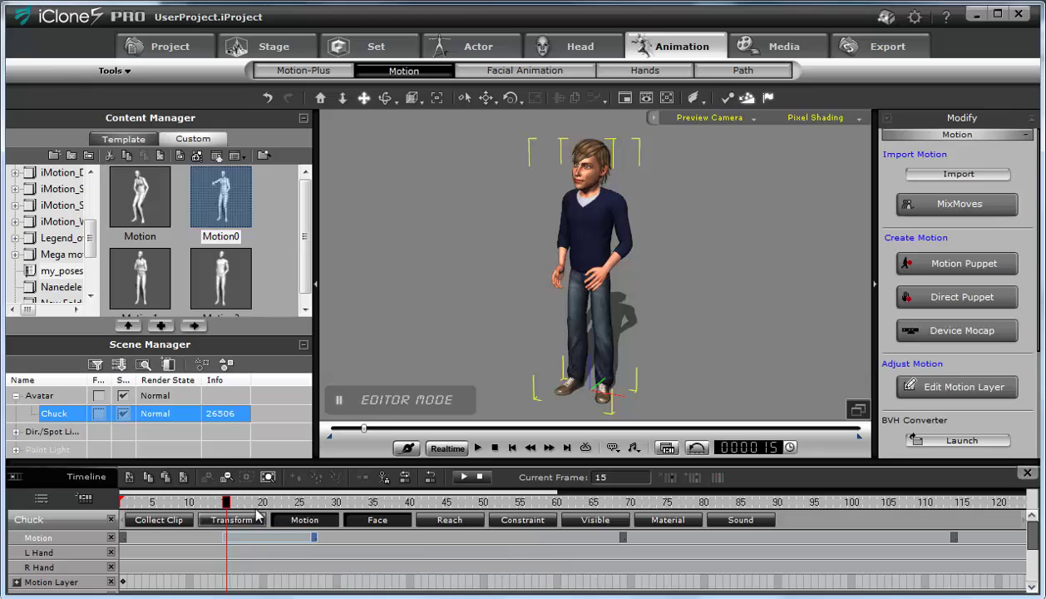
{"action": "mouse_move", "coordinate": [226, 508]}
{"action": "left_mouse_down"}
{"action": "mouse_move", "coordinate": [317, 507]}
{"action": "mouse_move", "coordinate": [227, 509]}
{"action": "left_mouse_up"}
{"action": "left_click_drag", "start_coordinate": [227, 502], "coordinate": [315, 502]}
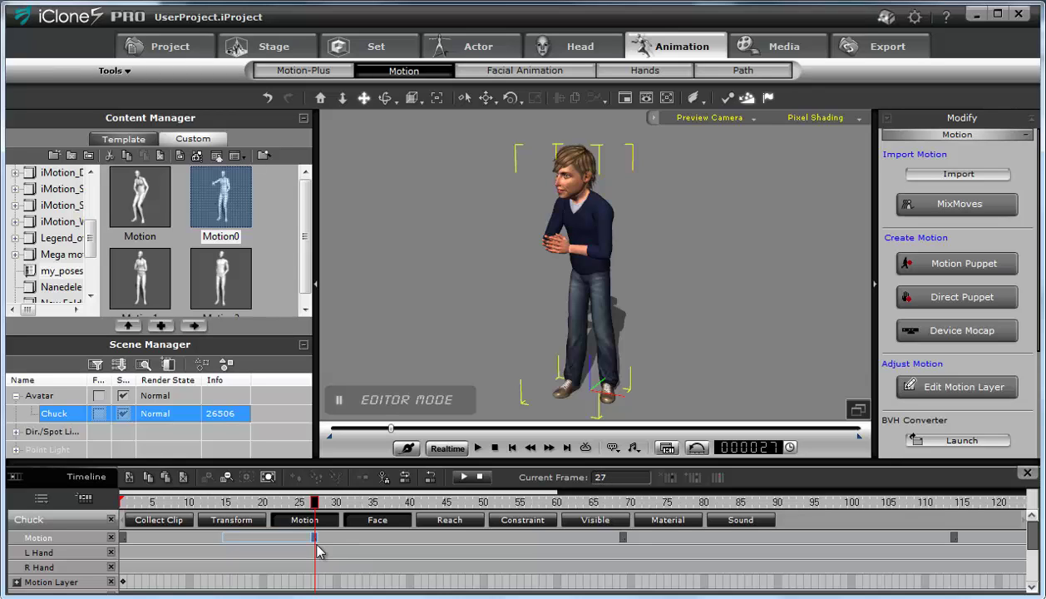
{"action": "mouse_move", "coordinate": [316, 502]}
{"action": "left_mouse_down"}
{"action": "mouse_move", "coordinate": [289, 502]}
{"action": "mouse_move", "coordinate": [314, 502]}
{"action": "left_mouse_up"}
{"action": "left_click_drag", "start_coordinate": [215, 535], "coordinate": [170, 535]}
Lengthen the transitions into the Motion keys at frames 69 and 114 by moving their starts earlier.
{"action": "left_click", "coordinate": [625, 538]}
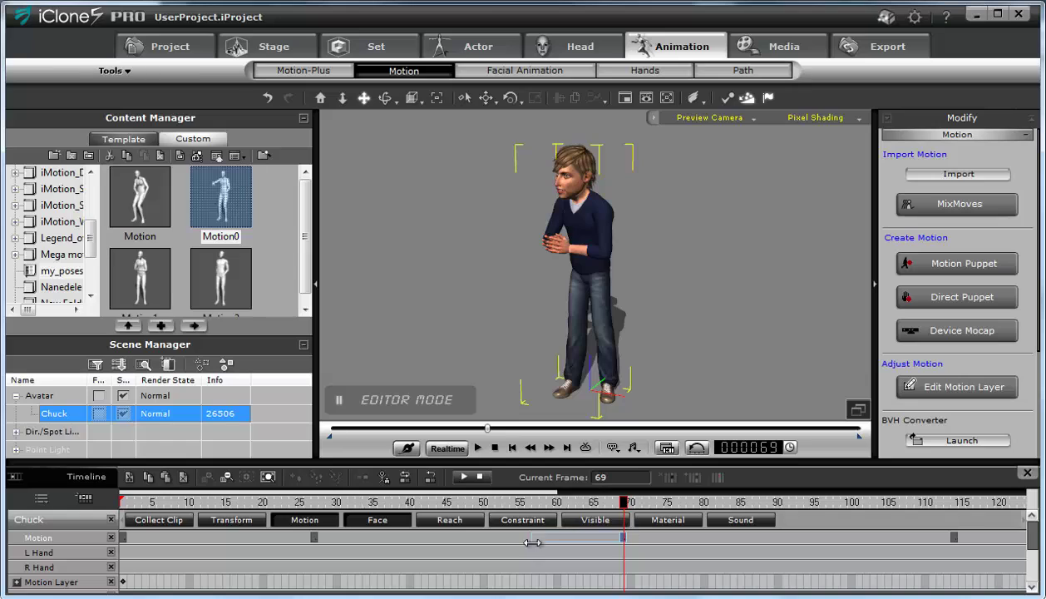
{"action": "left_click_drag", "start_coordinate": [532, 539], "coordinate": [472, 539]}
{"action": "left_click_drag", "start_coordinate": [478, 491], "coordinate": [674, 492]}
{"action": "left_click", "coordinate": [591, 537]}
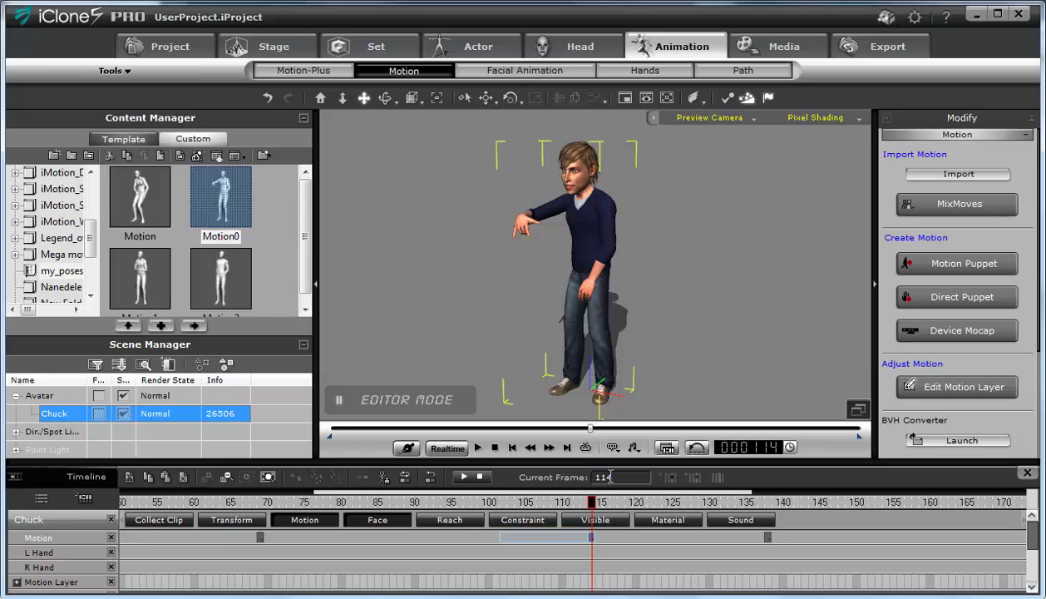
{"action": "left_click_drag", "start_coordinate": [499, 537], "coordinate": [445, 537]}
Lengthen the transition into the Motion key at frame 138 by moving its start earlier.
{"action": "left_click_drag", "start_coordinate": [670, 493], "coordinate": [766, 494]}
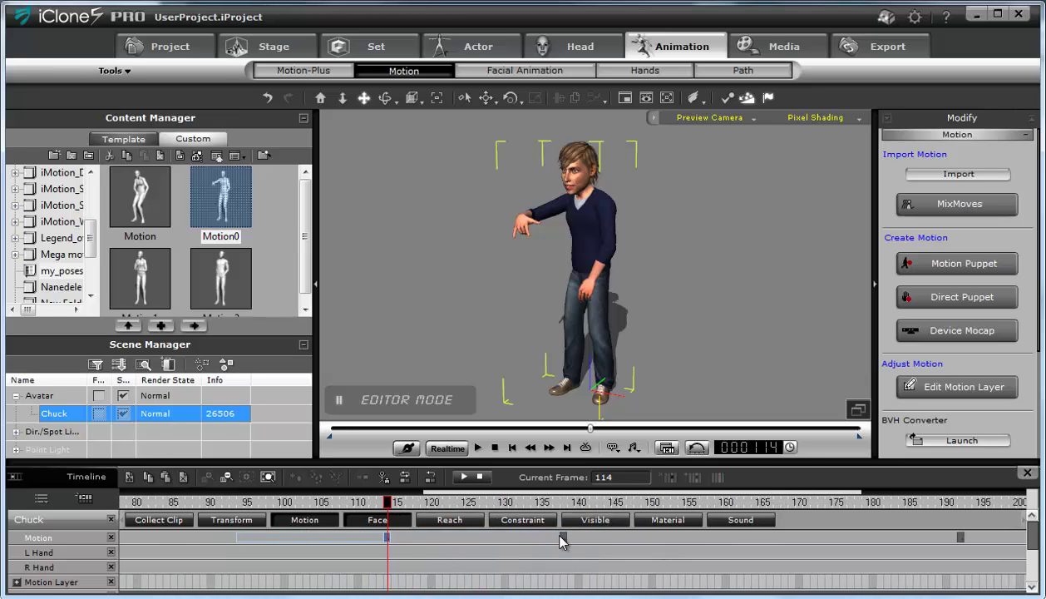
{"action": "left_click", "coordinate": [562, 537]}
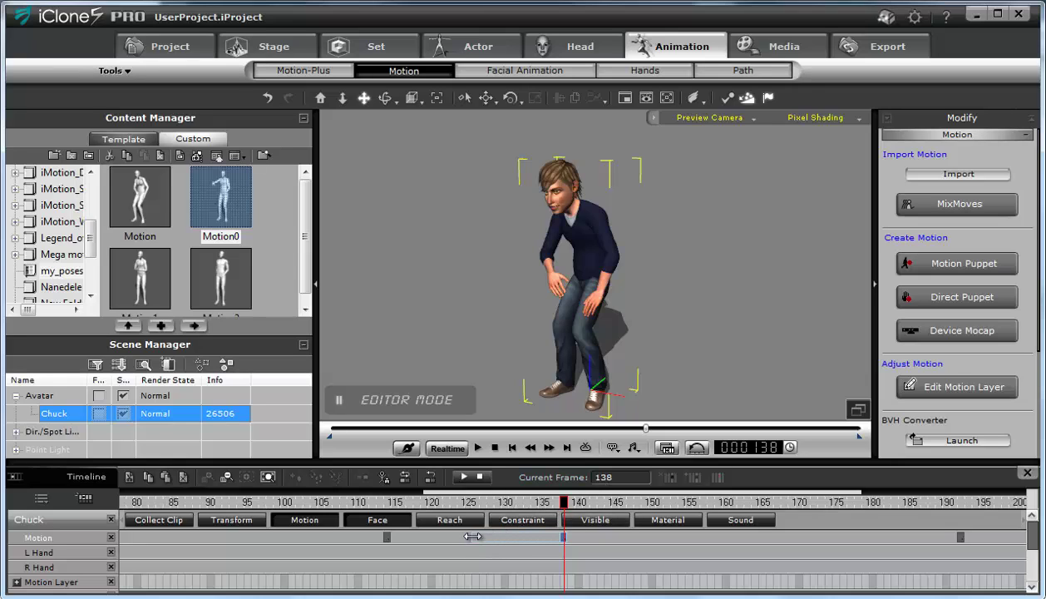
{"action": "left_click_drag", "start_coordinate": [472, 536], "coordinate": [416, 536]}
Extend the transition into the Motion key at frame 192 to start at about frame 172, and play the animation to check the smoothing.
{"action": "left_click_drag", "start_coordinate": [594, 491], "coordinate": [766, 501]}
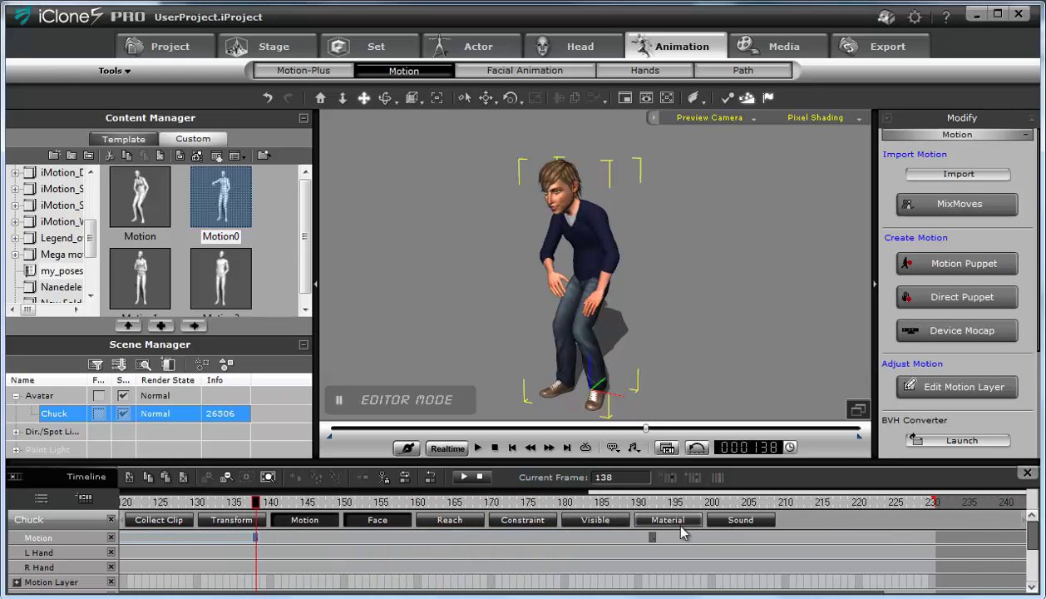
{"action": "left_click", "coordinate": [653, 538]}
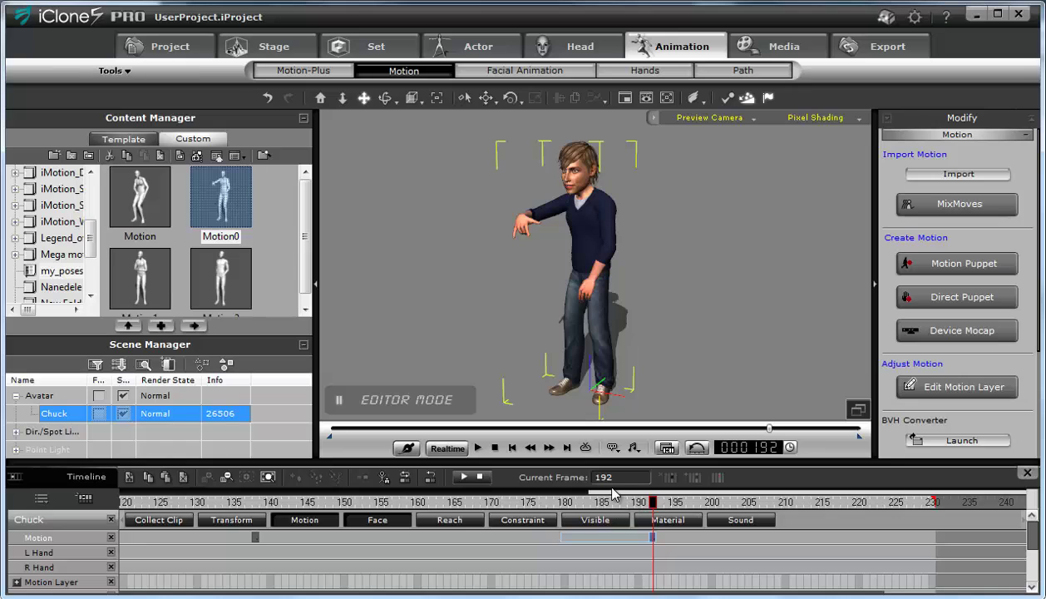
{"action": "left_click_drag", "start_coordinate": [560, 539], "coordinate": [496, 539]}
{"action": "left_click", "coordinate": [478, 449]}
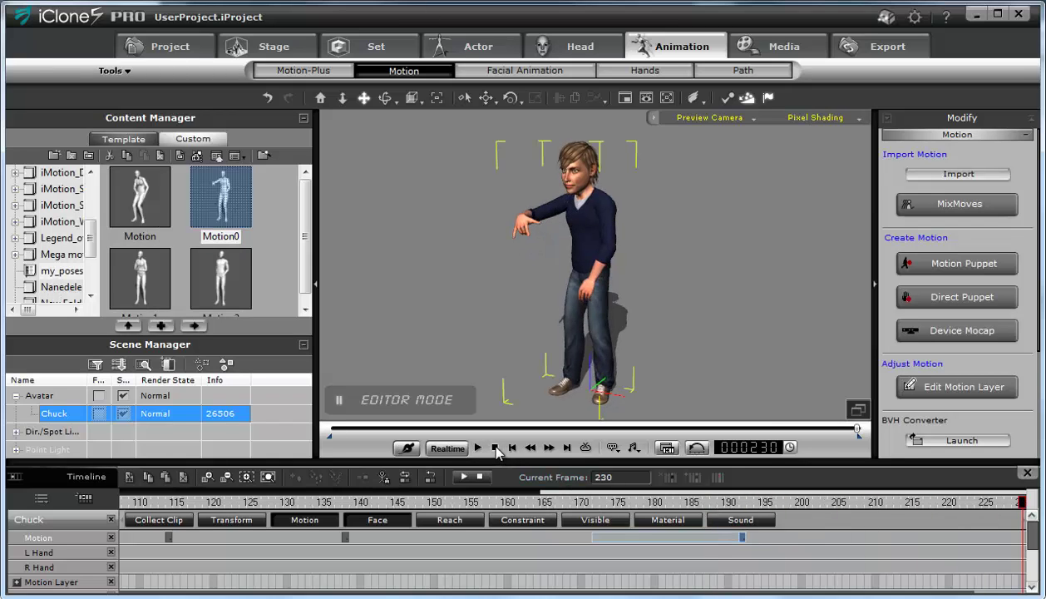
{"action": "left_click", "coordinate": [494, 448]}
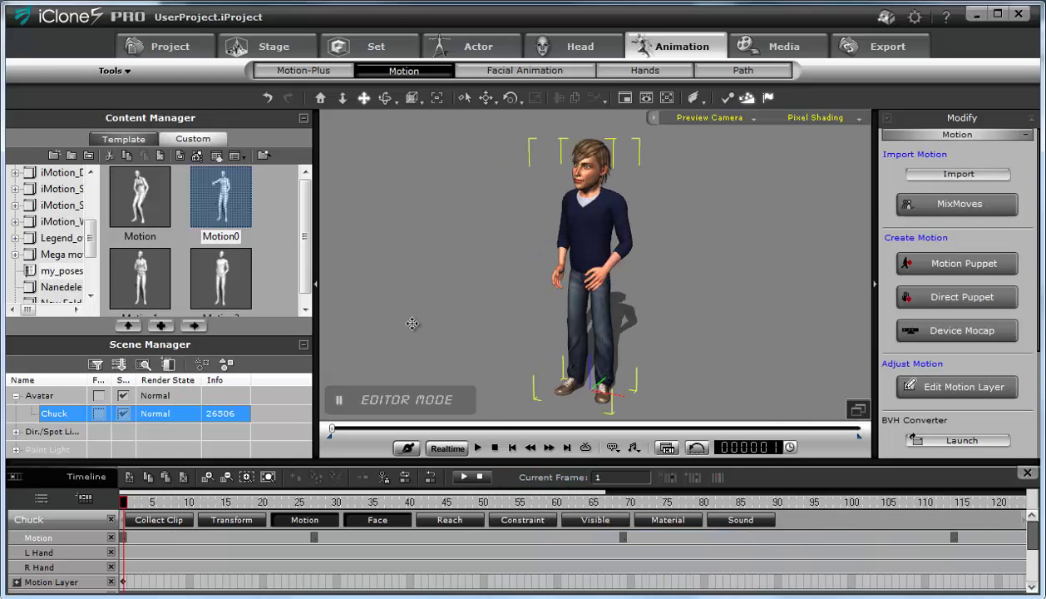
Save the scene as a new project in the custom project library and name it !!!_2_lesson.
{"action": "left_click", "coordinate": [195, 47]}
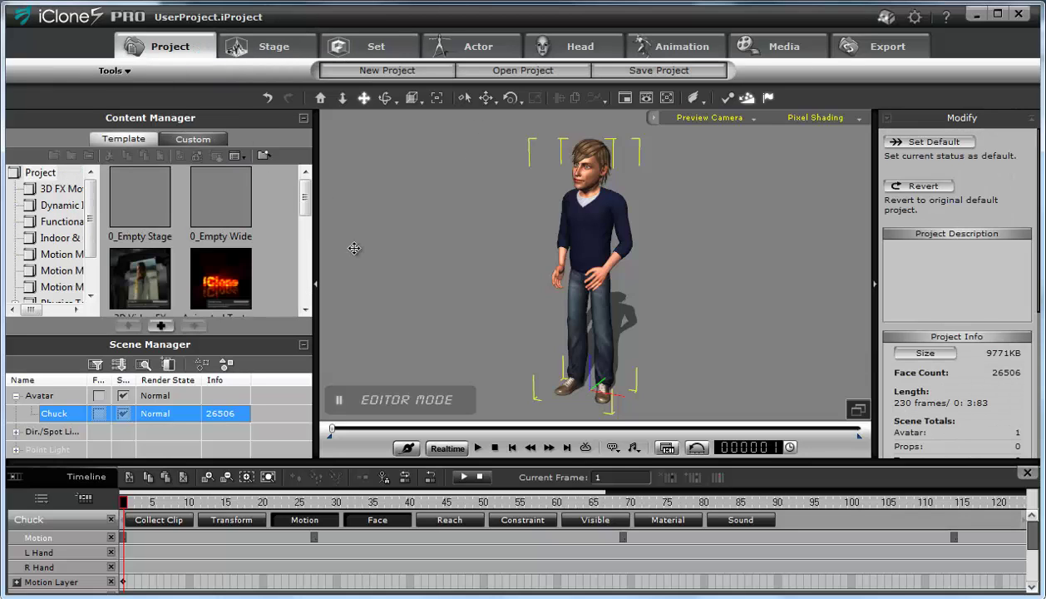
{"action": "left_click", "coordinate": [201, 140]}
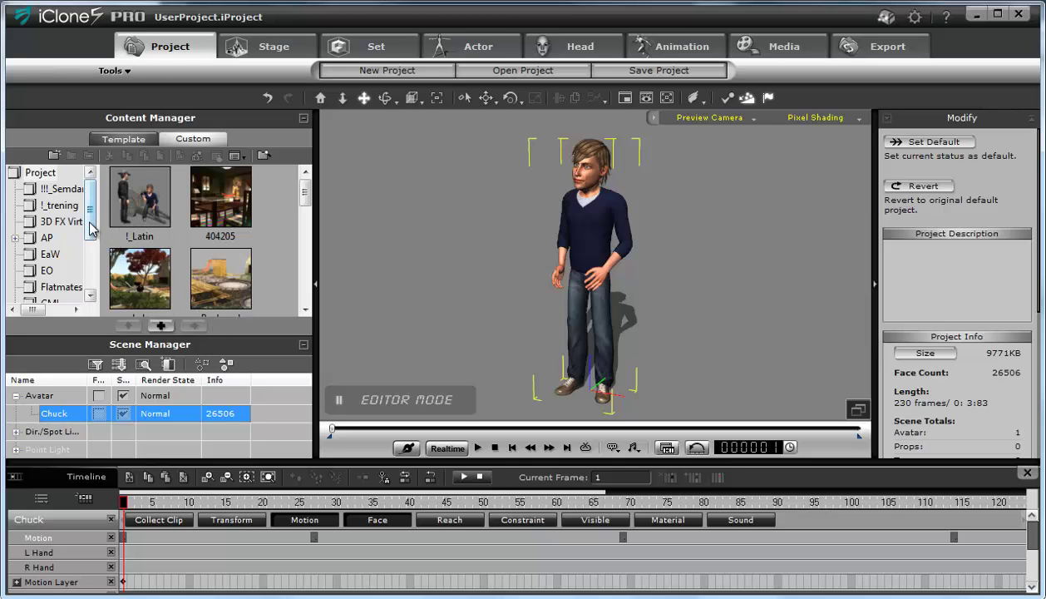
{"action": "left_click", "coordinate": [161, 325]}
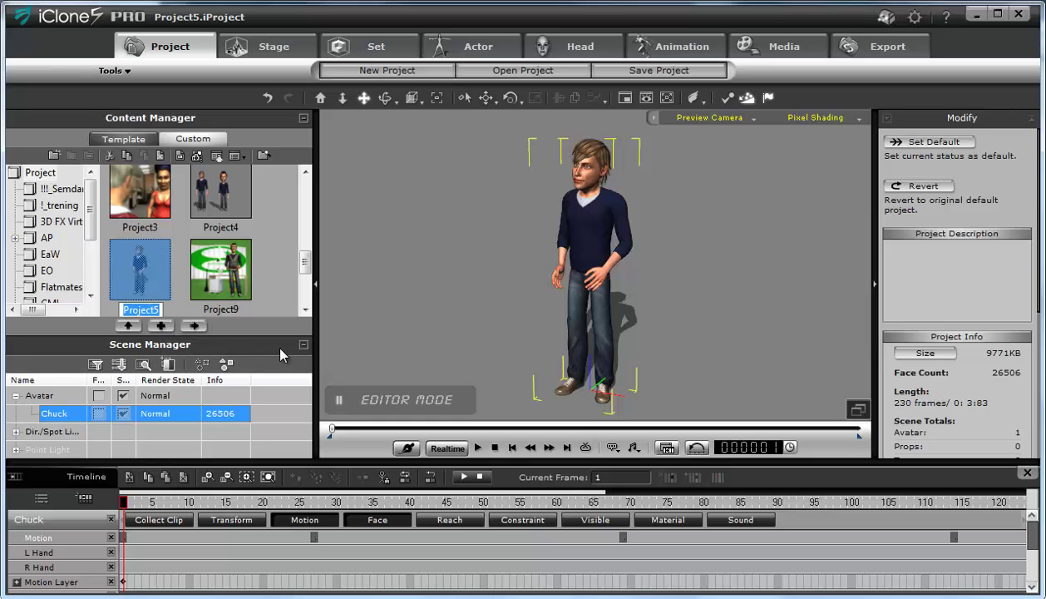
{"action": "type", "text": "!!!"}
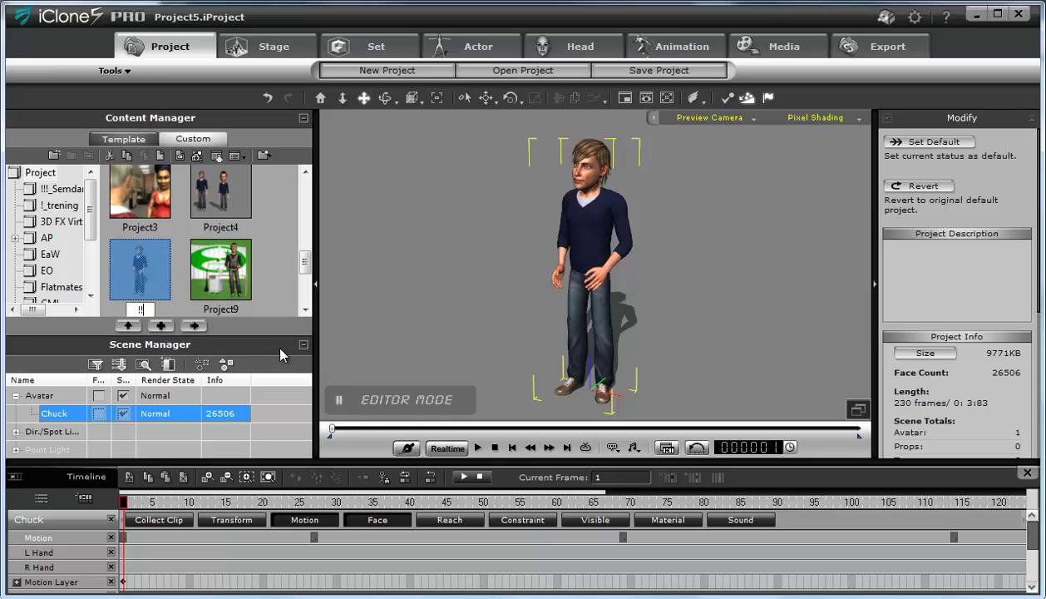
{"action": "type", "text": "_2_lesson"}
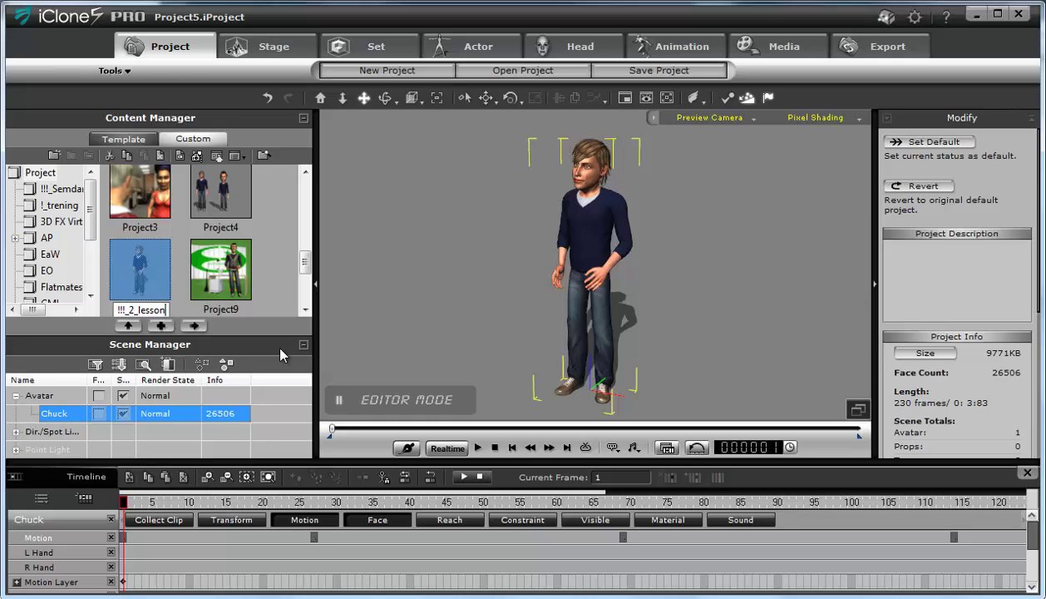
{"action": "key", "text": "Return"}
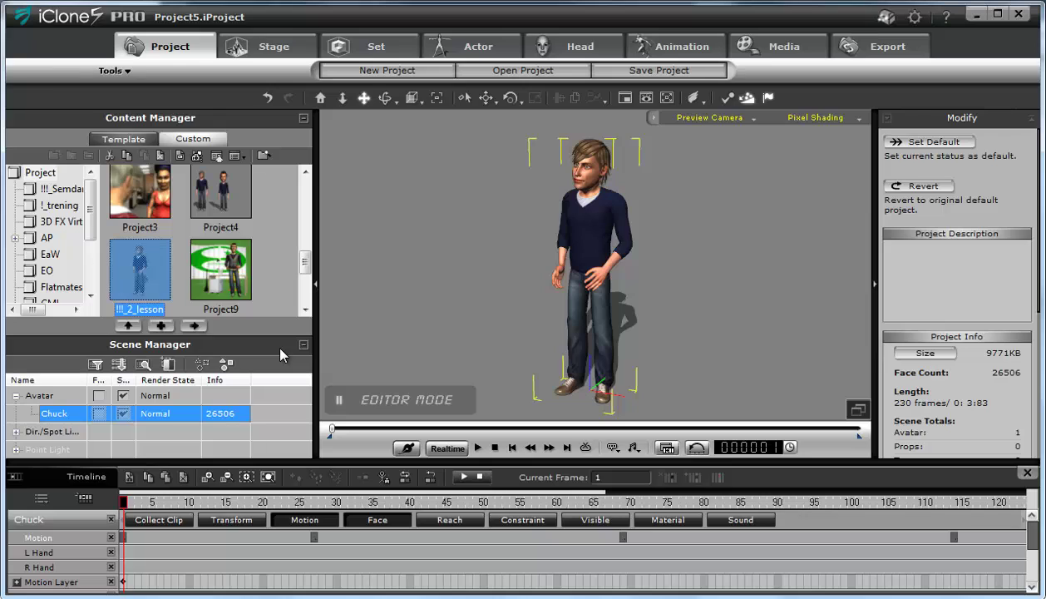